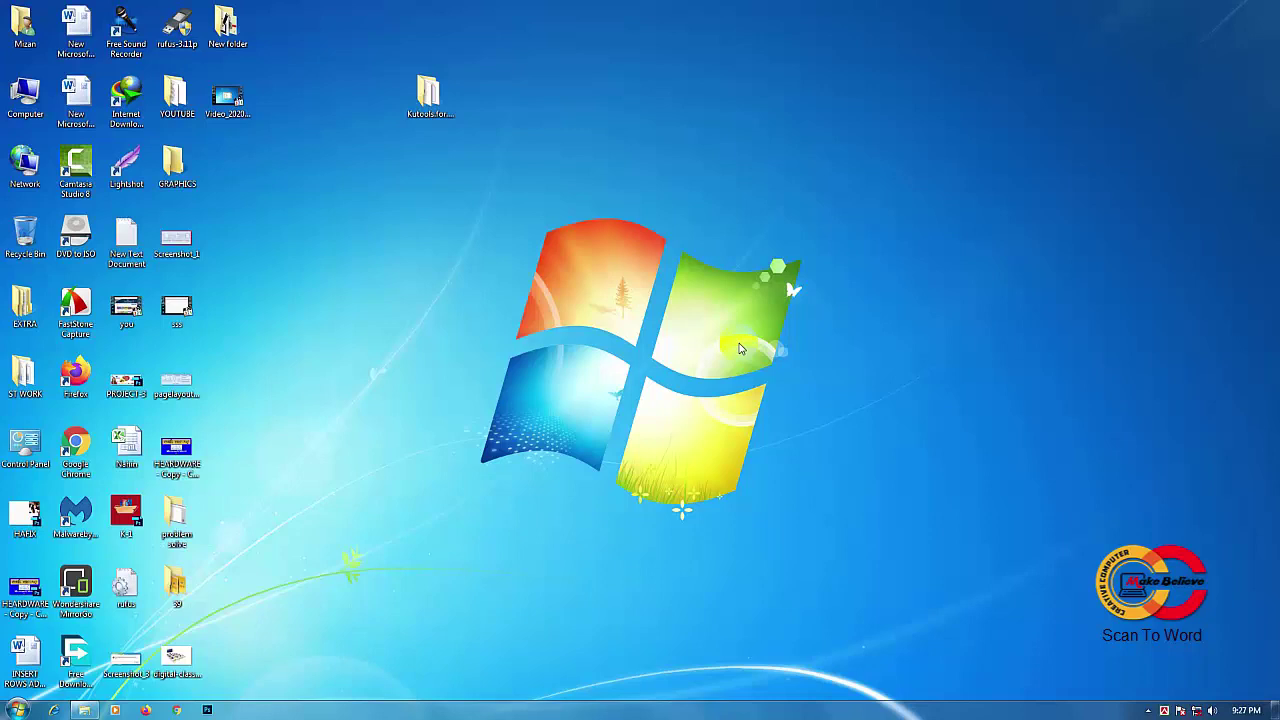
- Open the Kutools.for.Word.9.0.0 folder on the desktop and launch the Kutools for Word installer application inside it
left_click(430, 105)
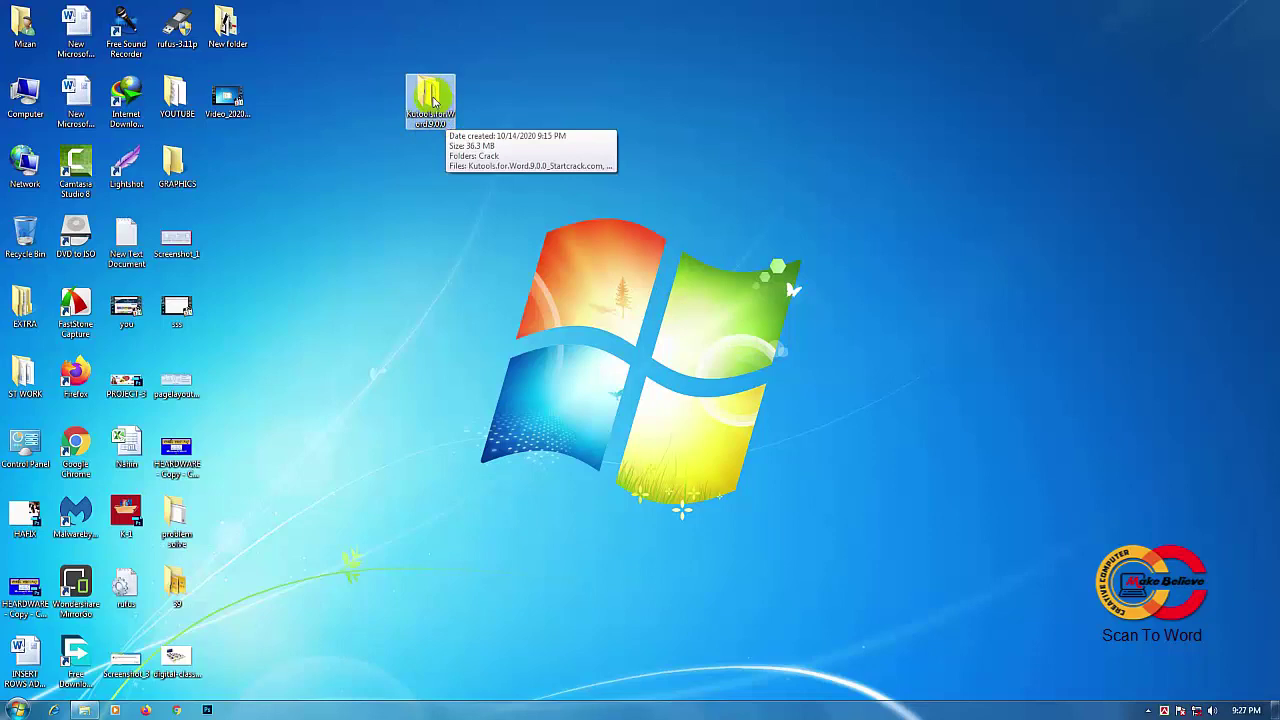
left_click(655, 116)
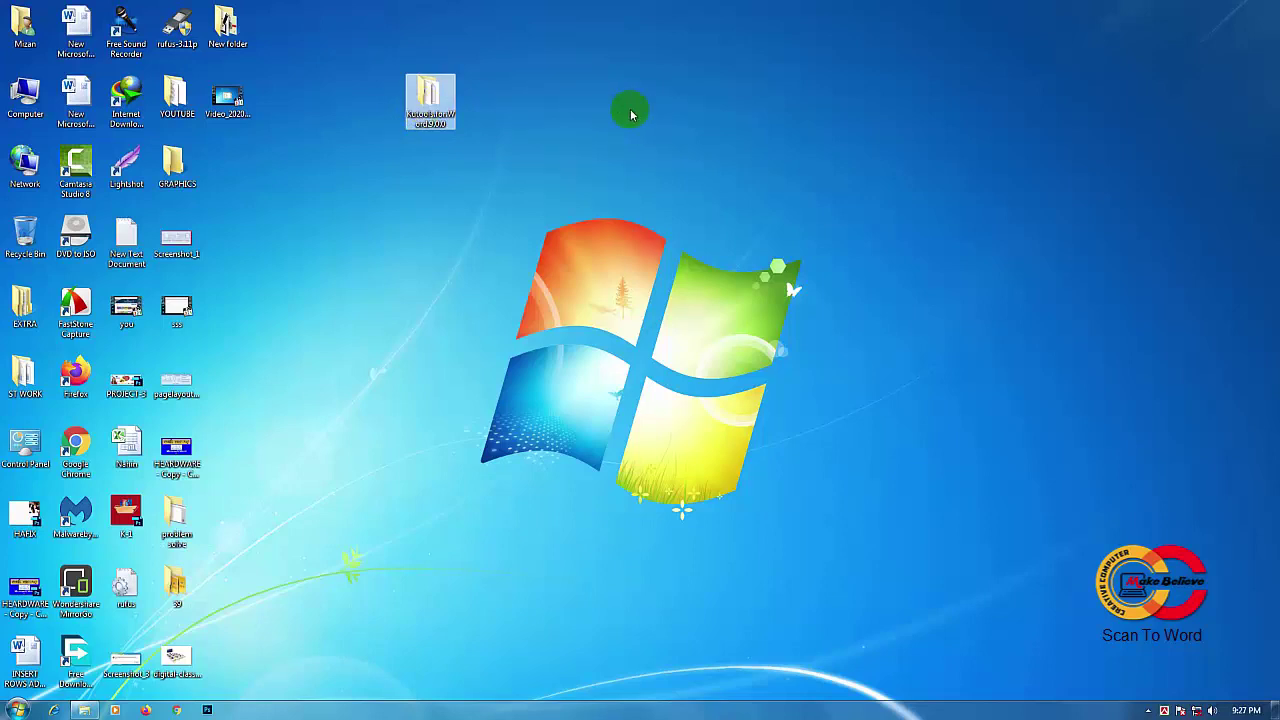
mouse_move(432, 98)
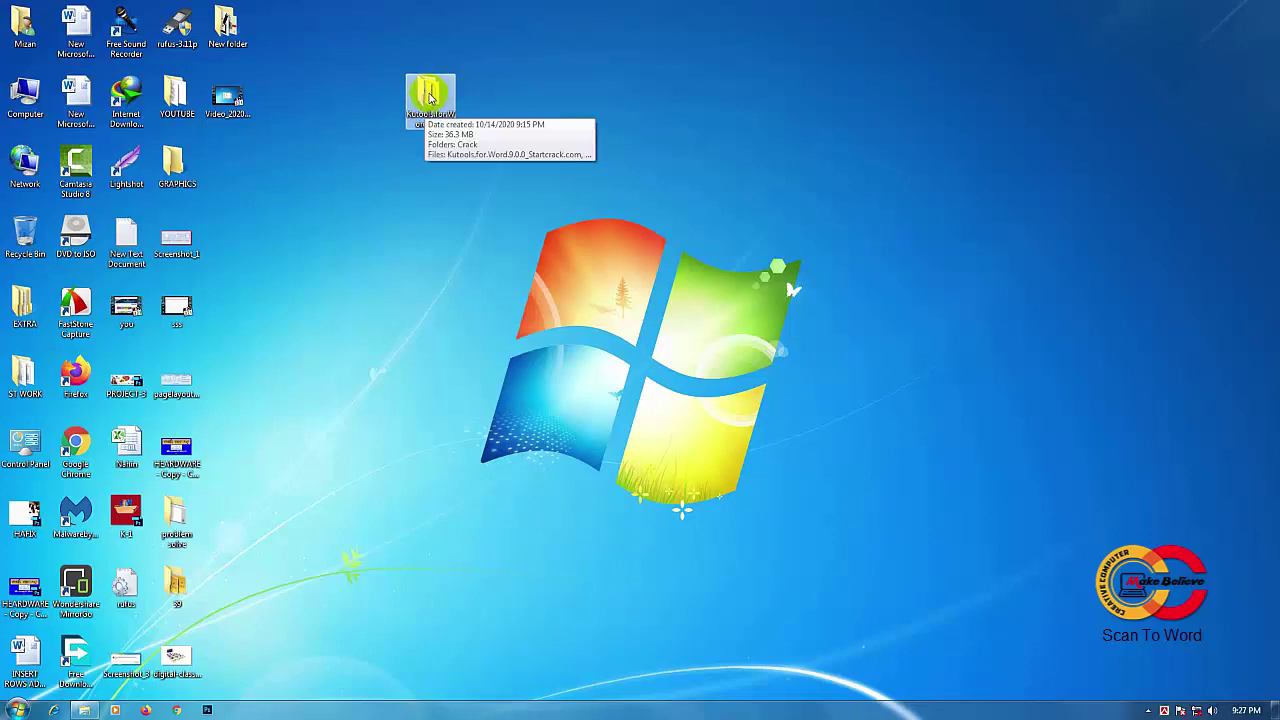
double_click(430, 95)
left_click_drag(543, 100, 463, 78)
left_click(491, 243)
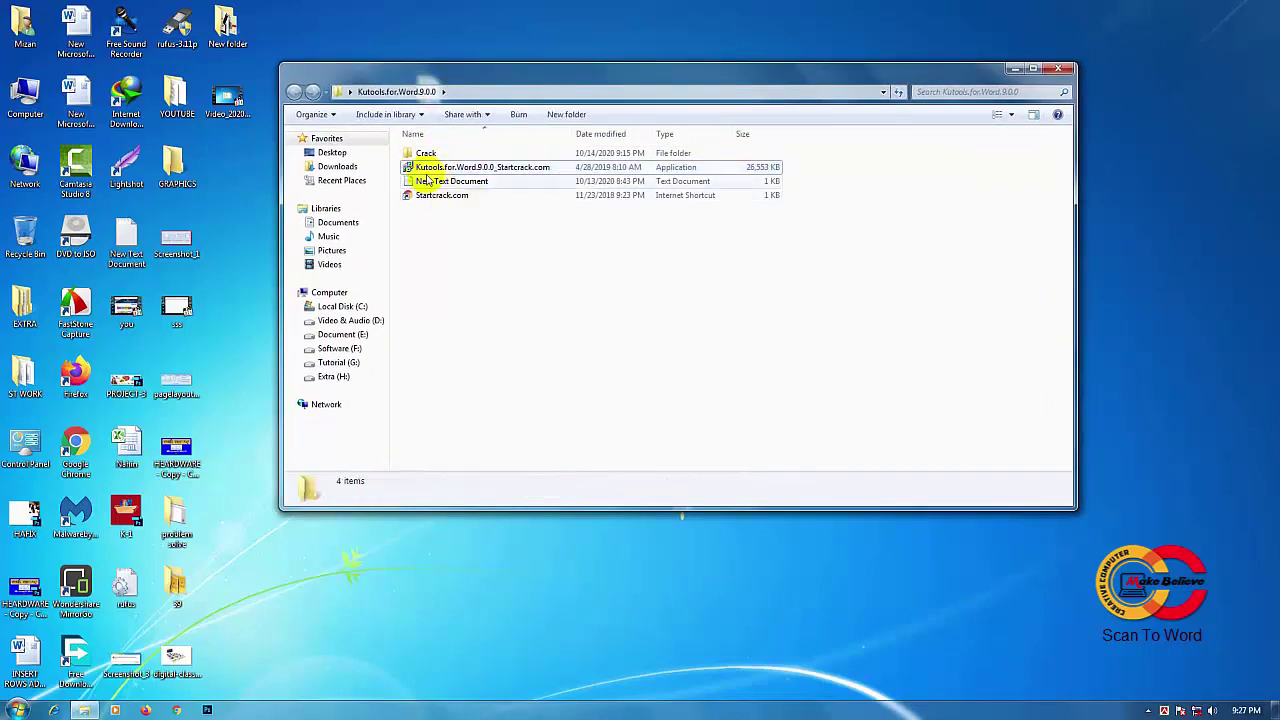
left_click(492, 170)
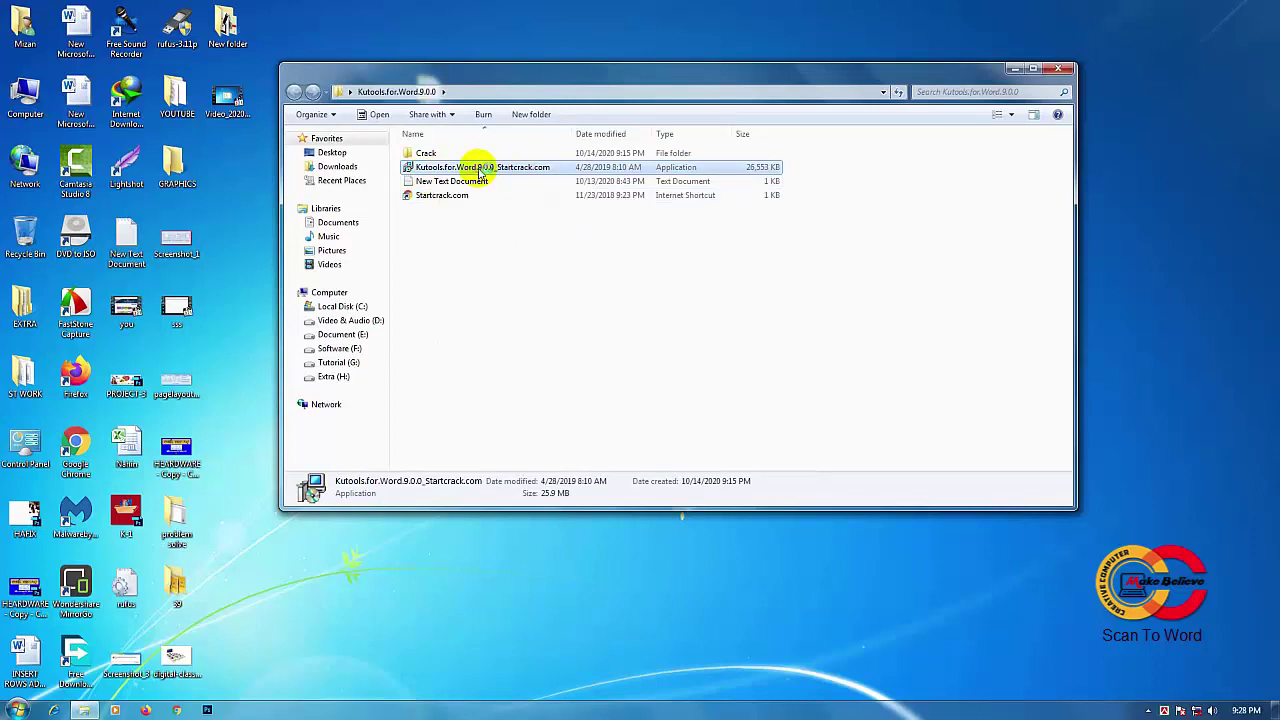
double_click(481, 170)
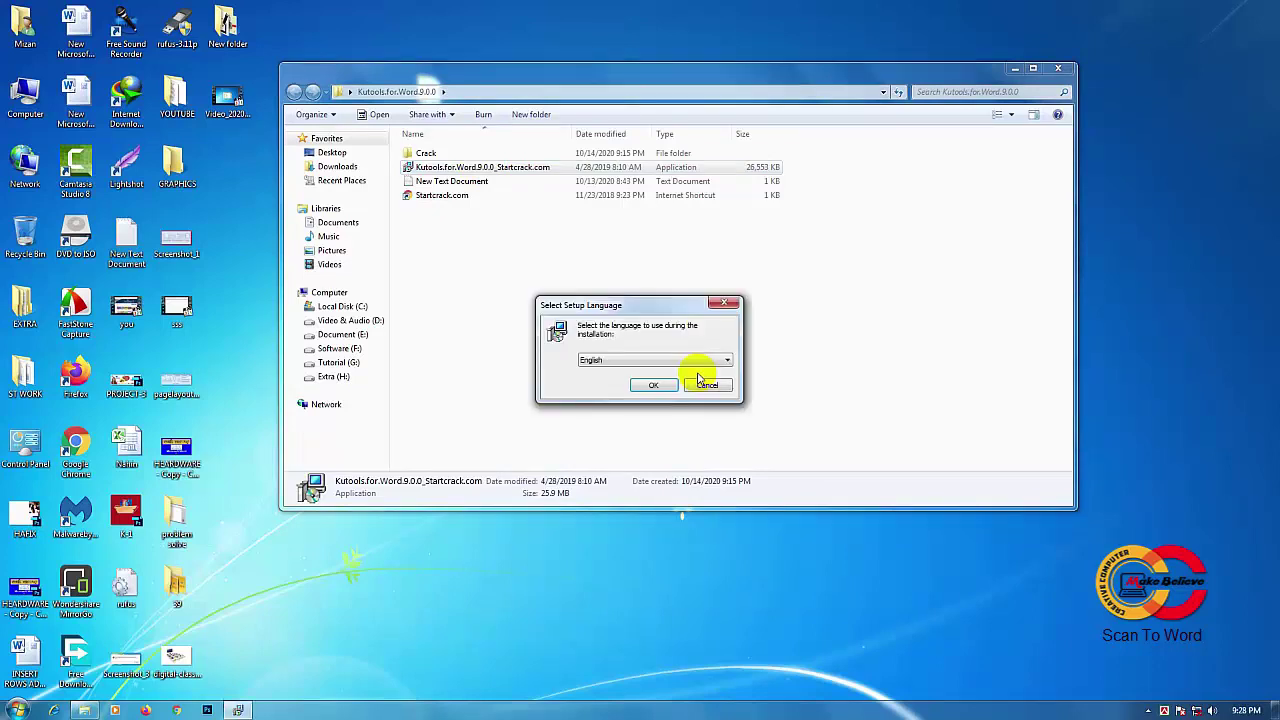
- Minimize the folder window, start the setup wizard in English and accept the license agreement
left_click(1014, 69)
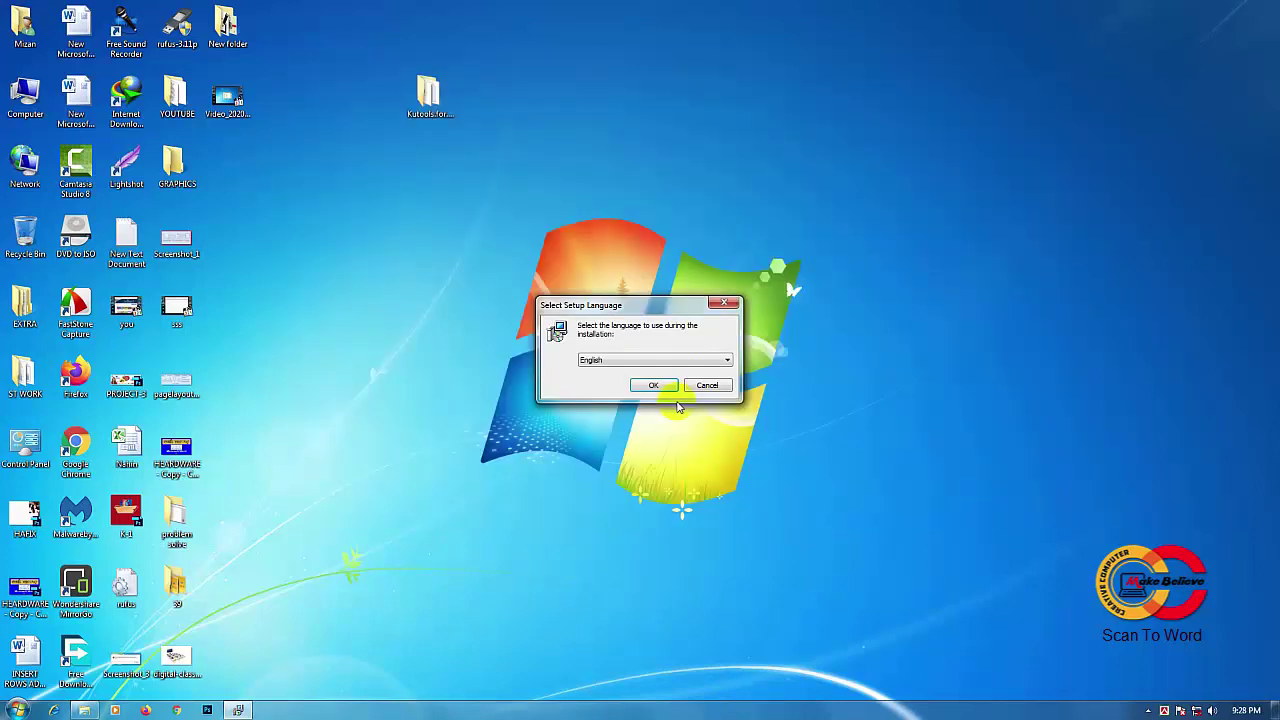
left_click(660, 386)
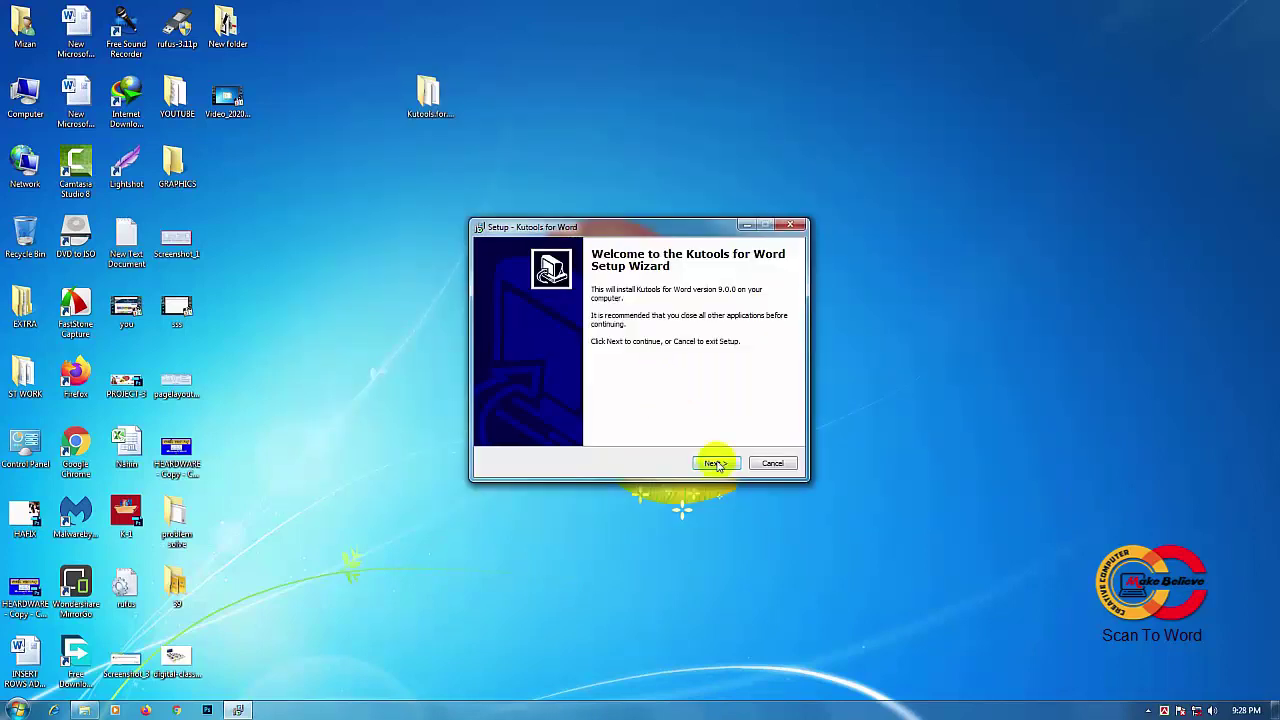
left_click(716, 464)
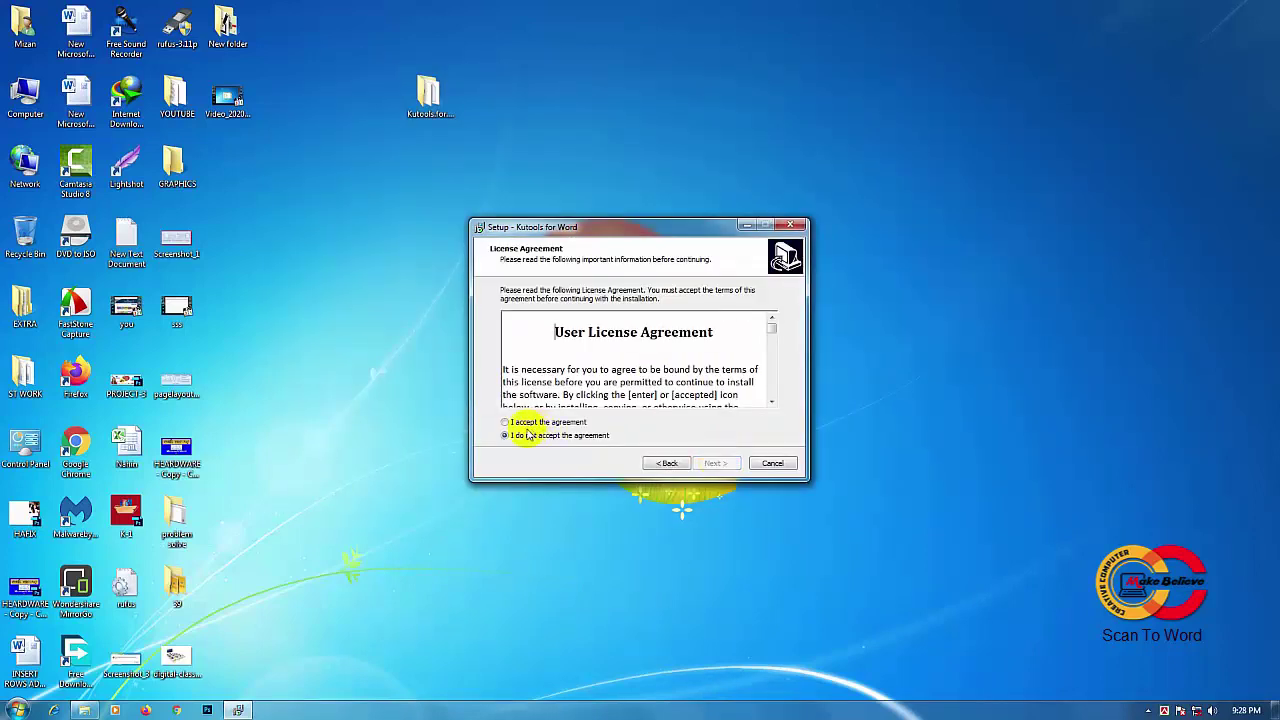
left_click(568, 424)
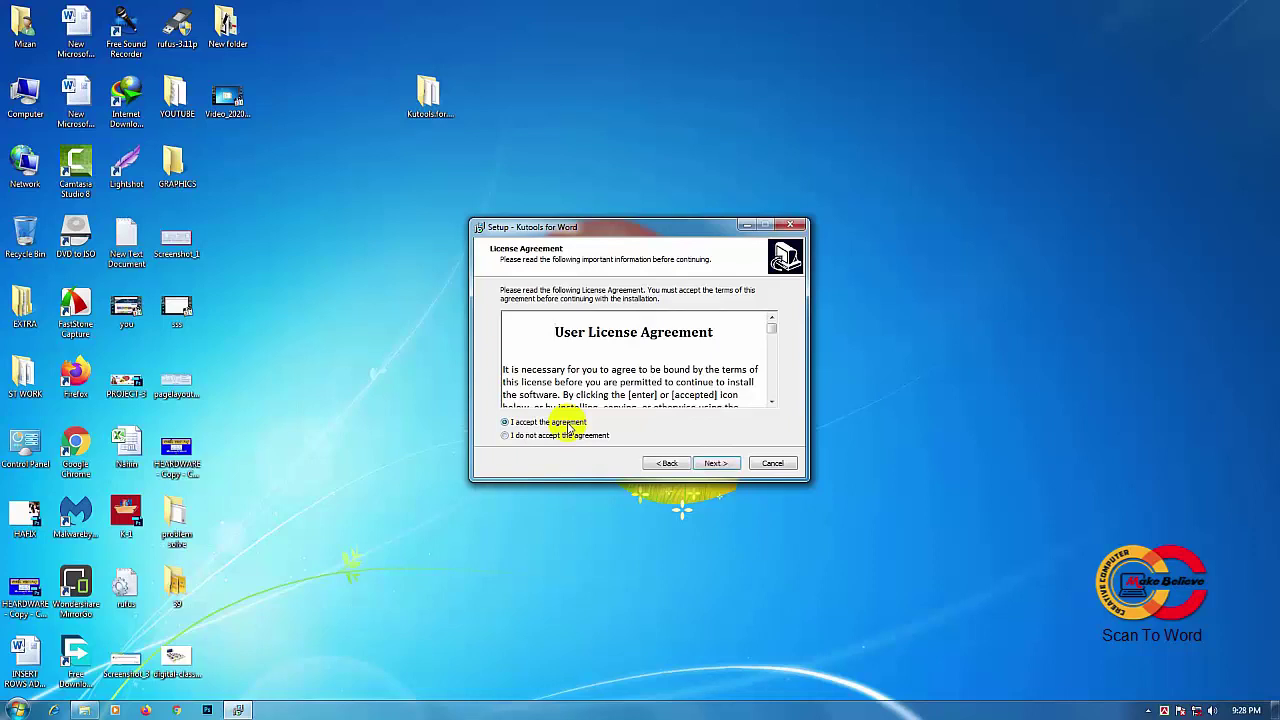
left_click(716, 464)
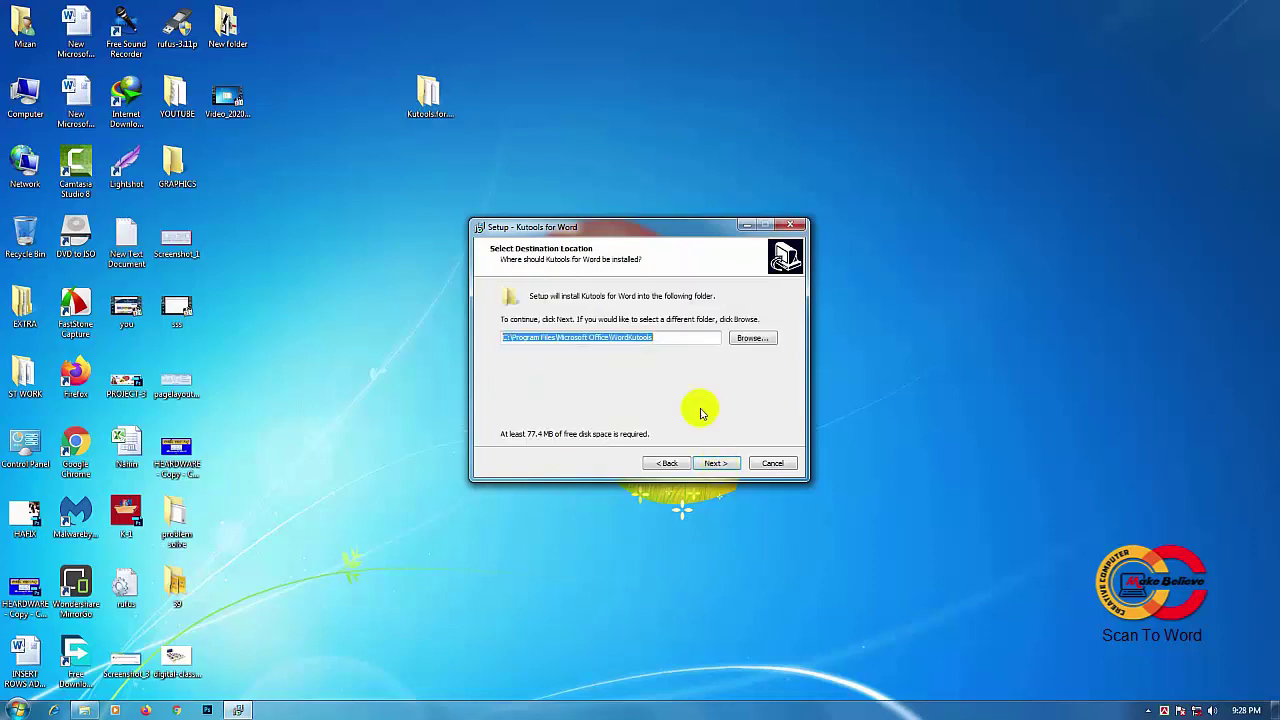
- Browse to the Microsoft Office folder under C:\Program Files and use C:\Program Files\Microsoft Office\WordKutools as the installation destination
left_click_drag(634, 226, 630, 200)
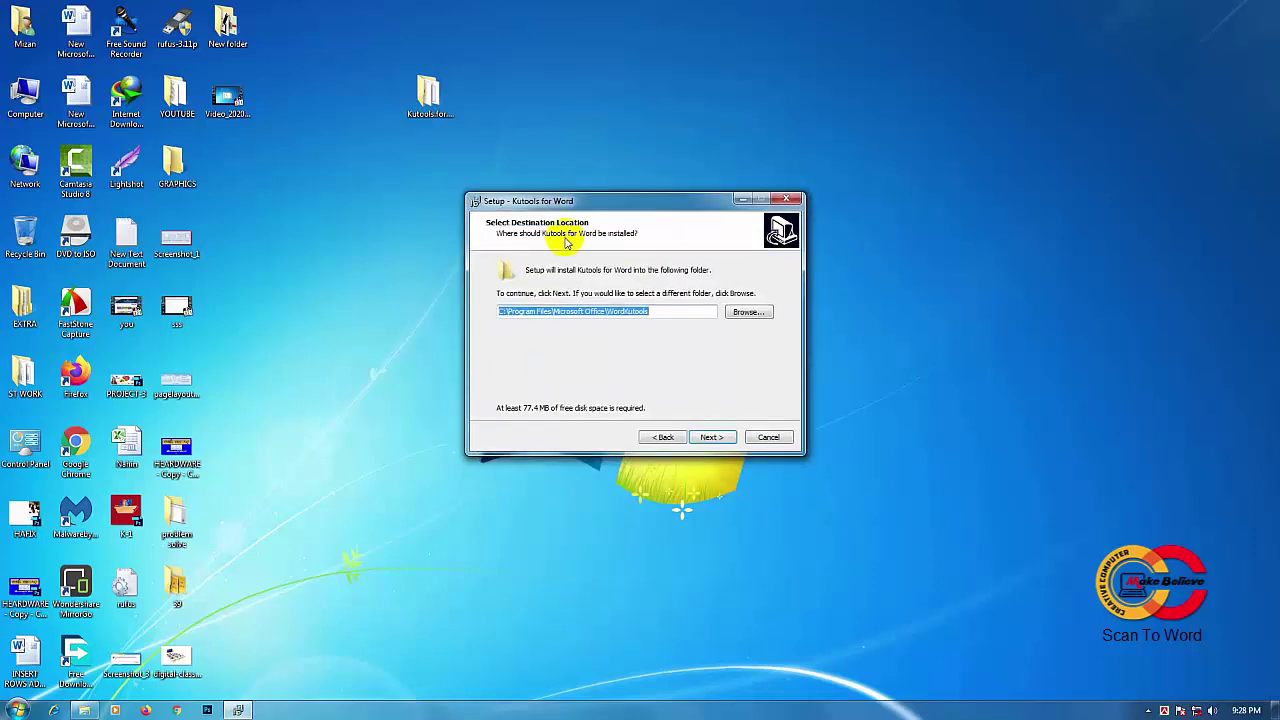
left_click(746, 313)
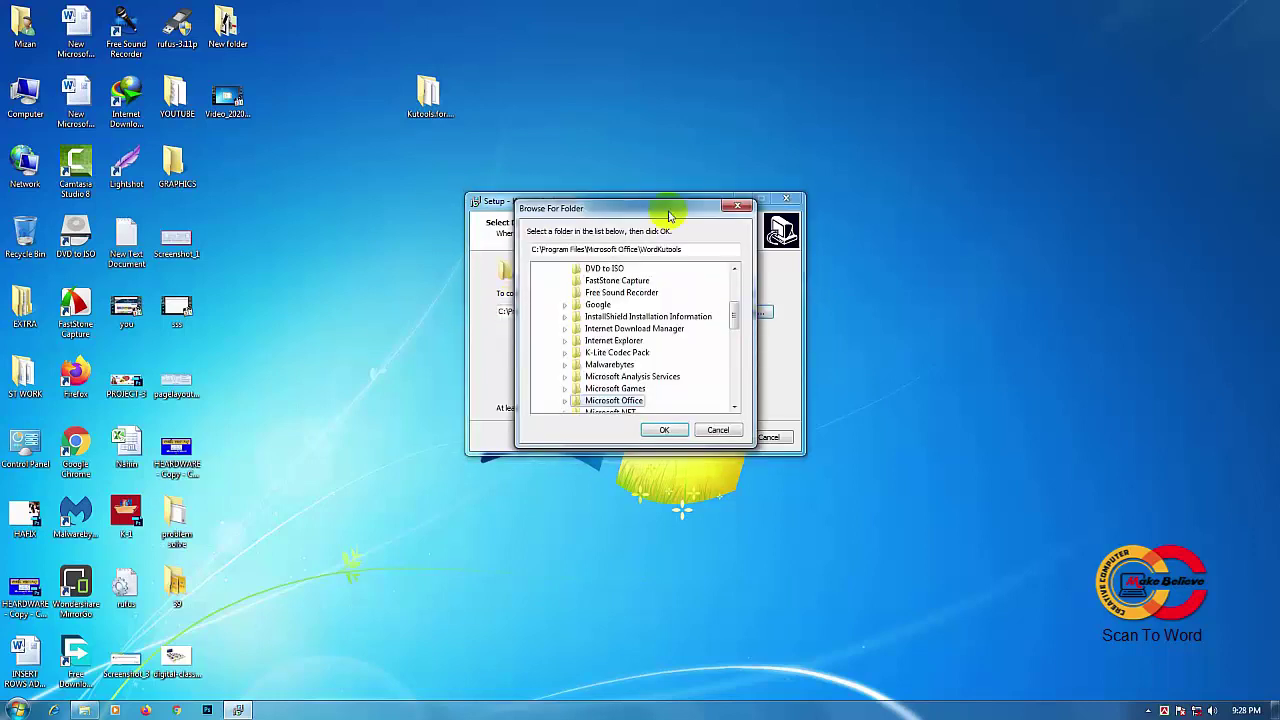
left_click_drag(663, 206, 663, 168)
left_click_drag(731, 266, 735, 242)
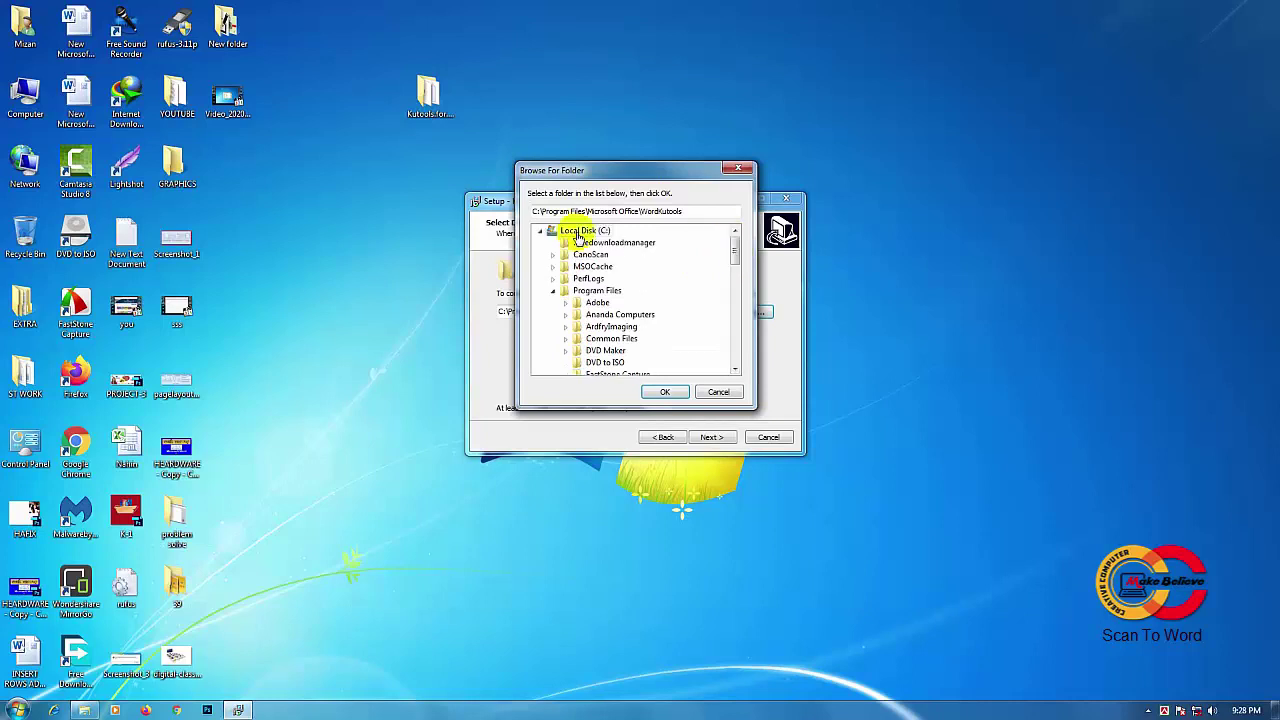
left_click(580, 231)
left_click(542, 232)
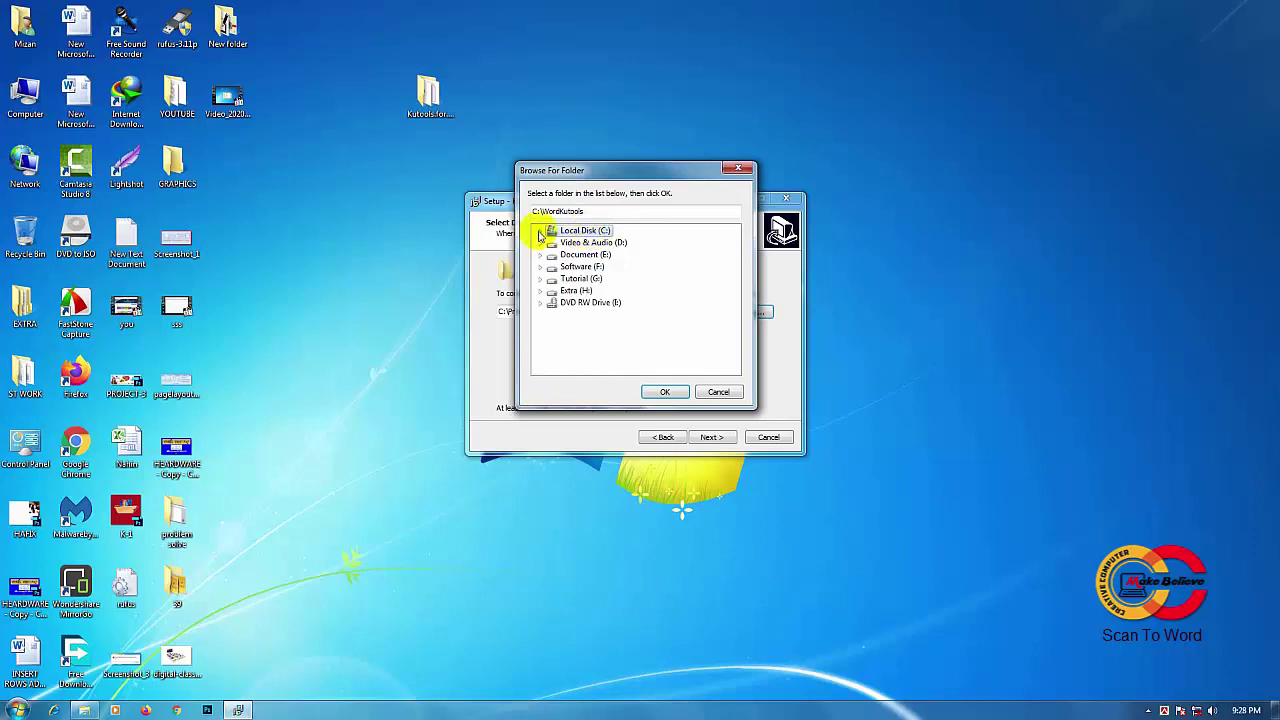
left_click(540, 235)
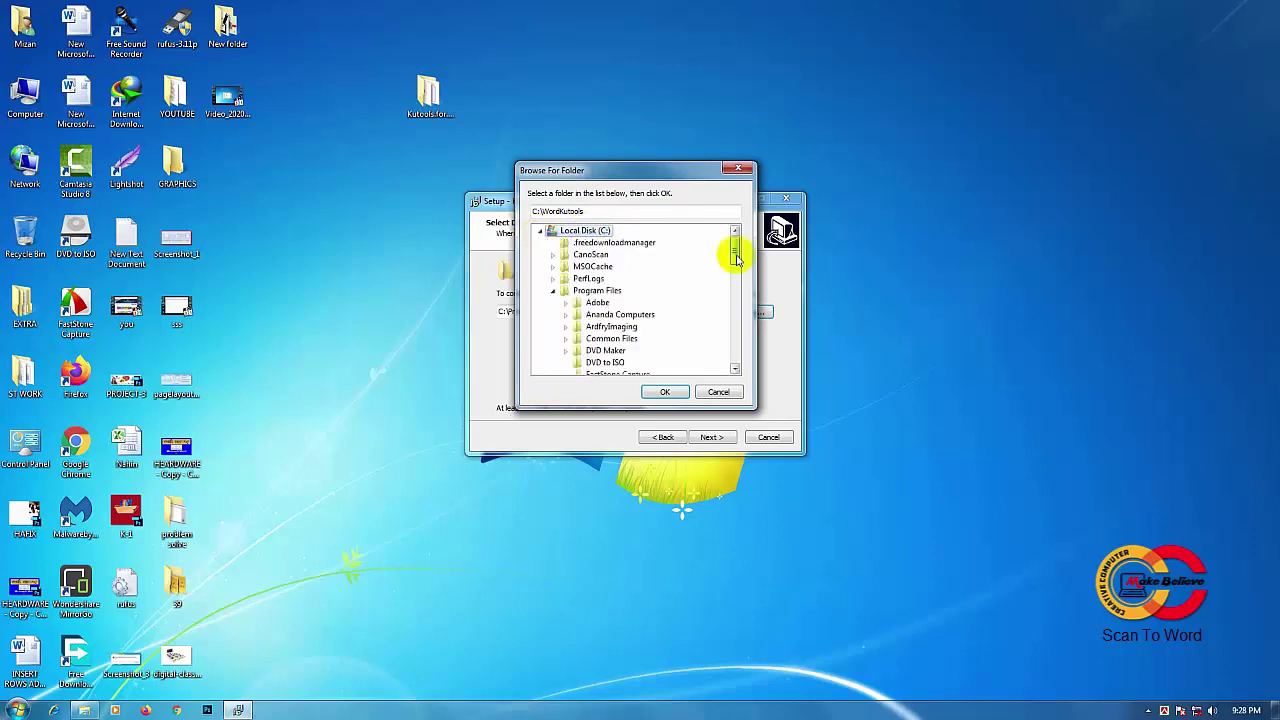
left_click(600, 291)
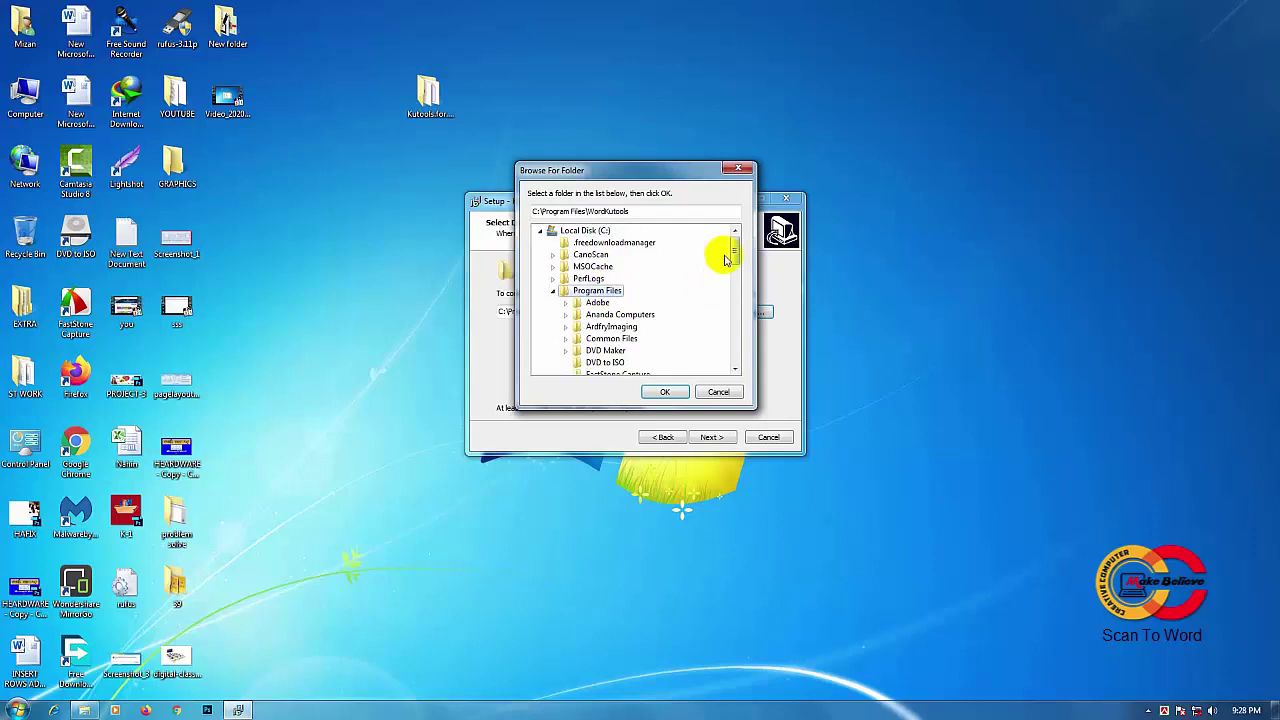
left_click(554, 290)
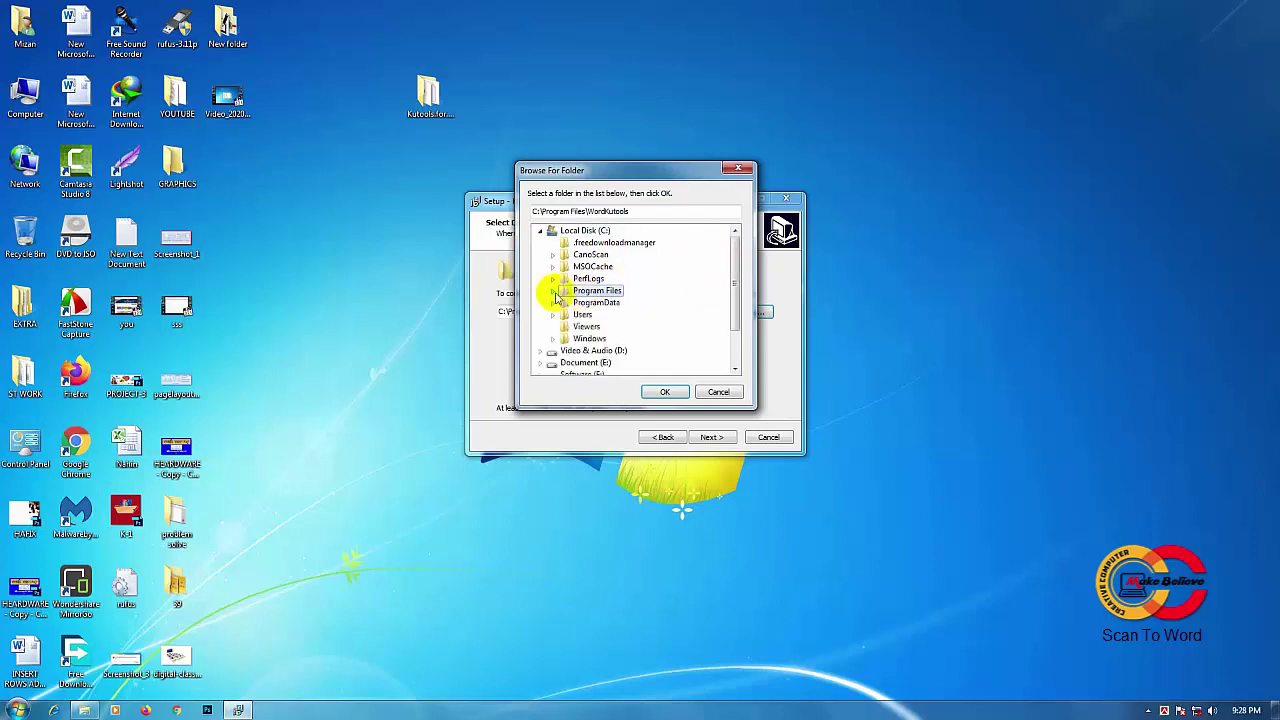
left_click(553, 290)
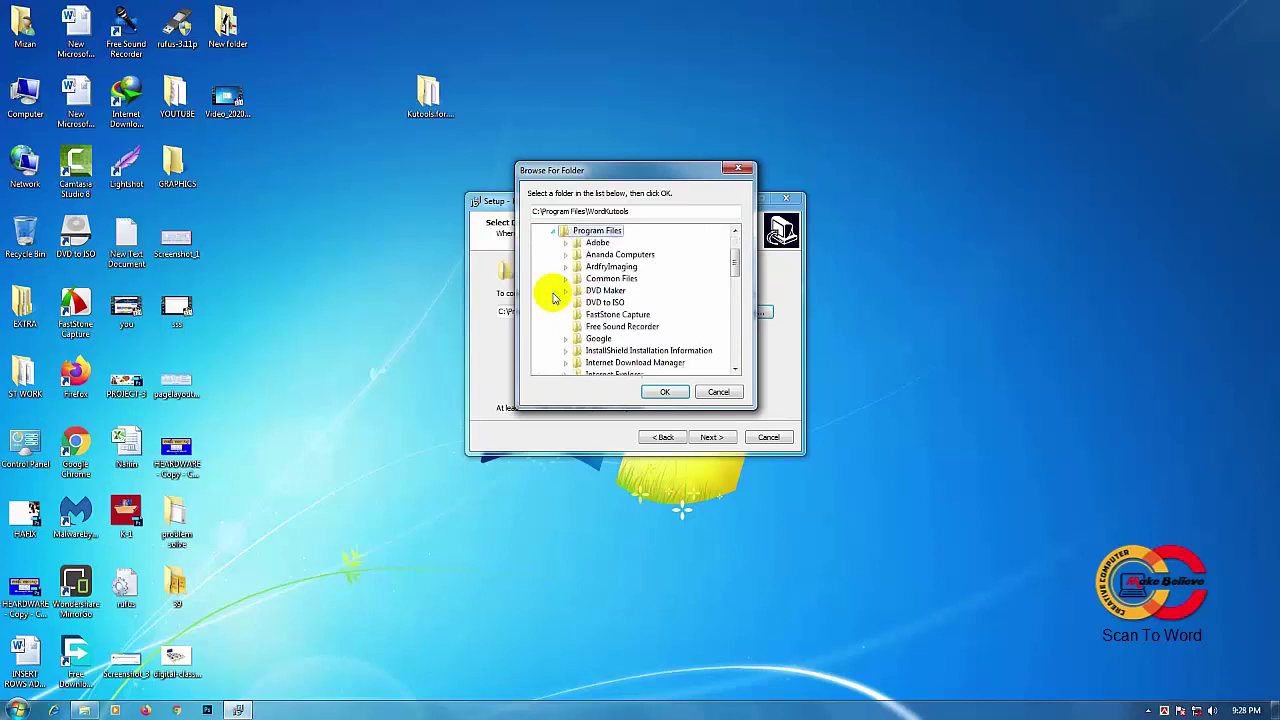
left_click_drag(731, 263, 735, 288)
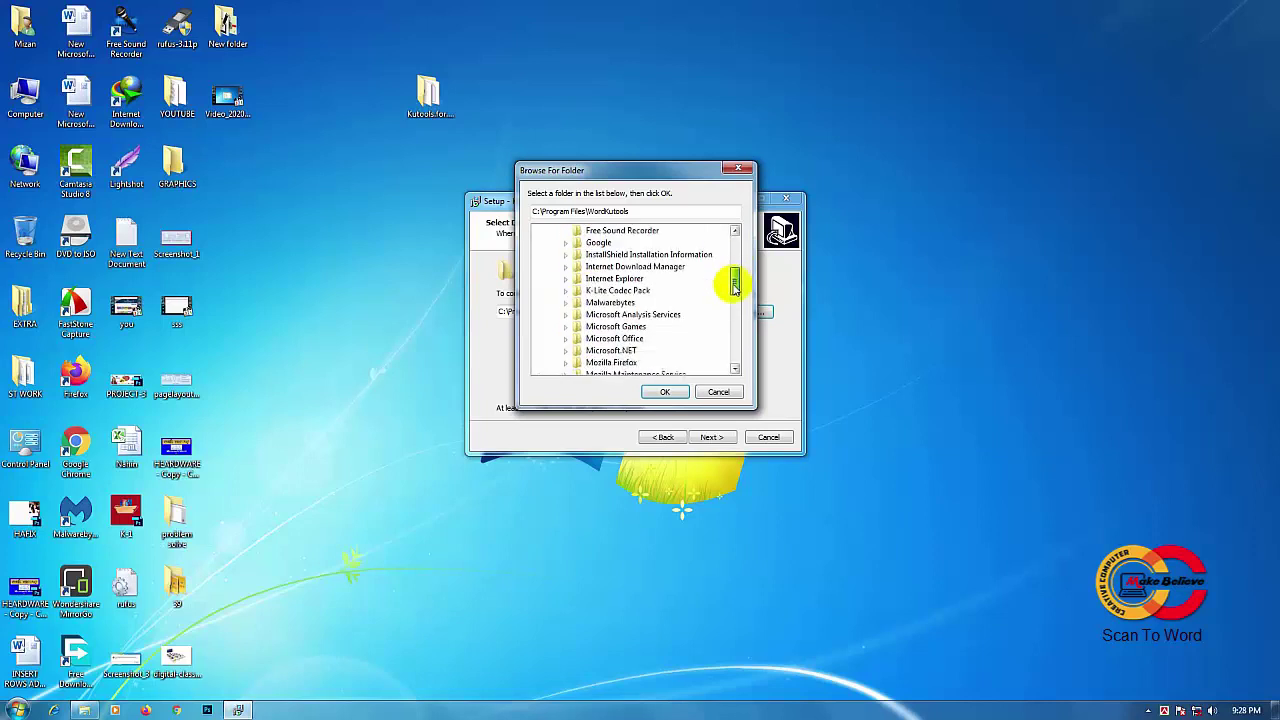
left_click(634, 344)
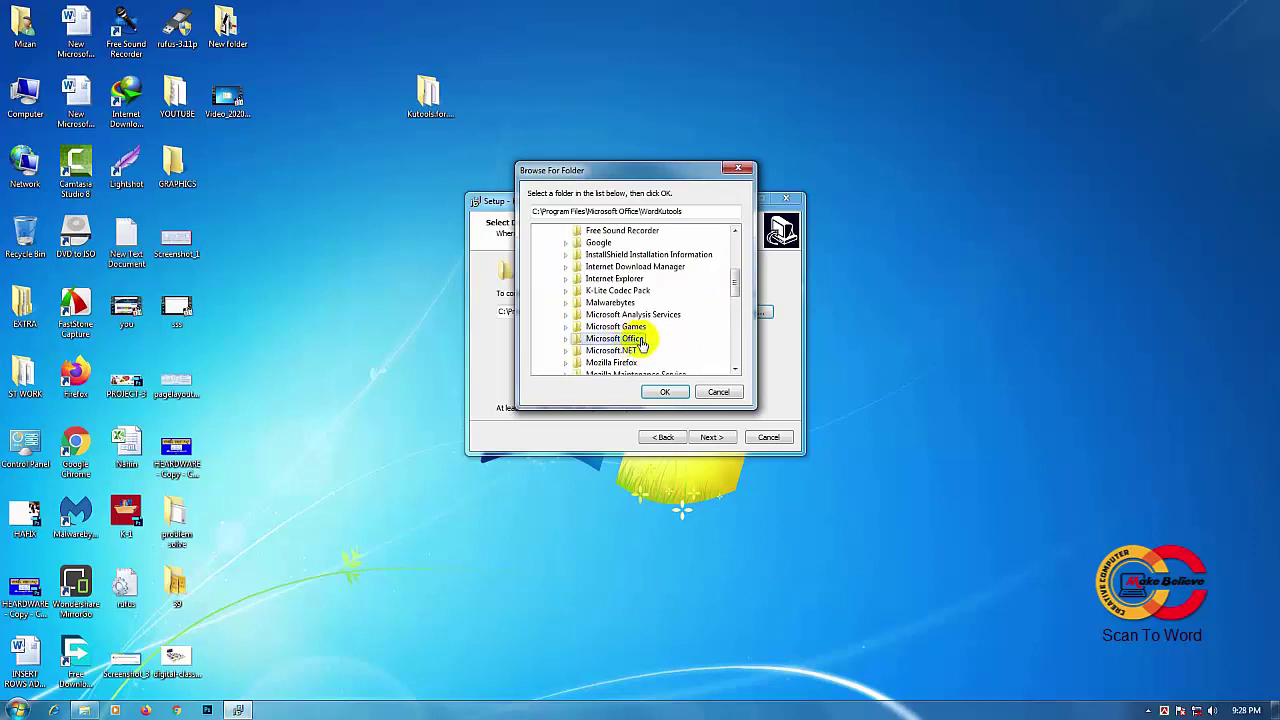
left_click(664, 392)
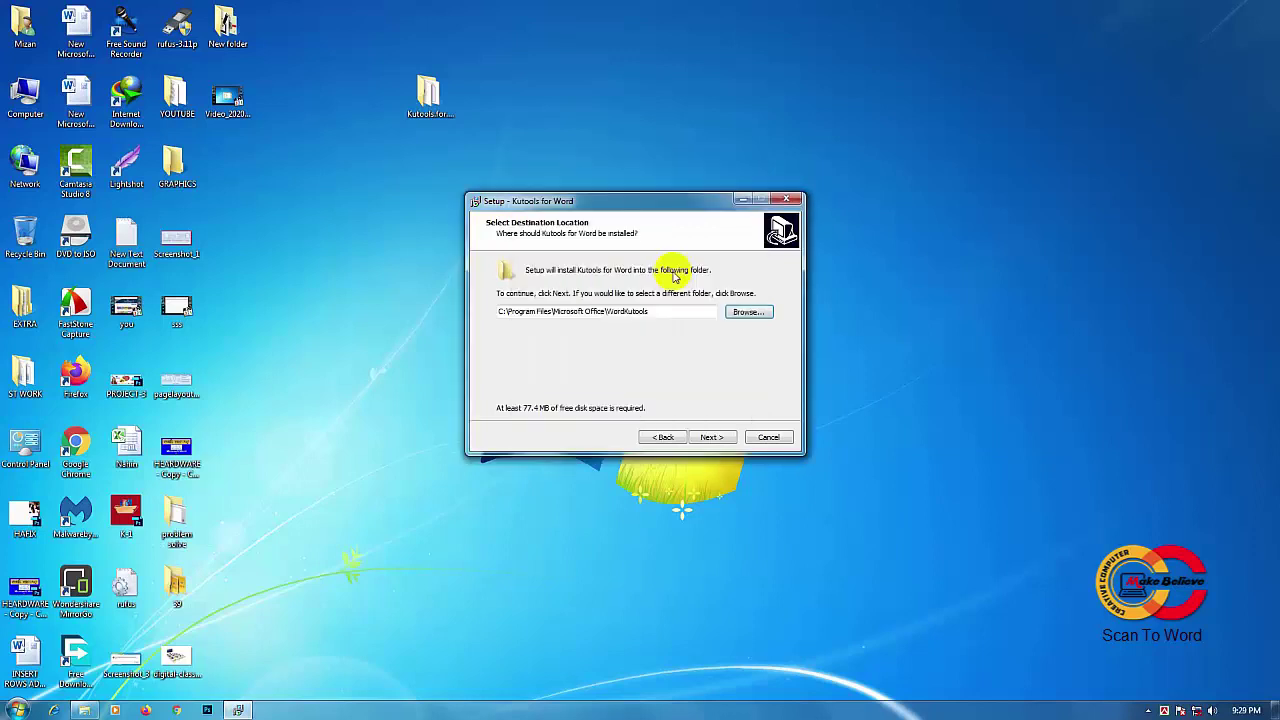
left_click(710, 426)
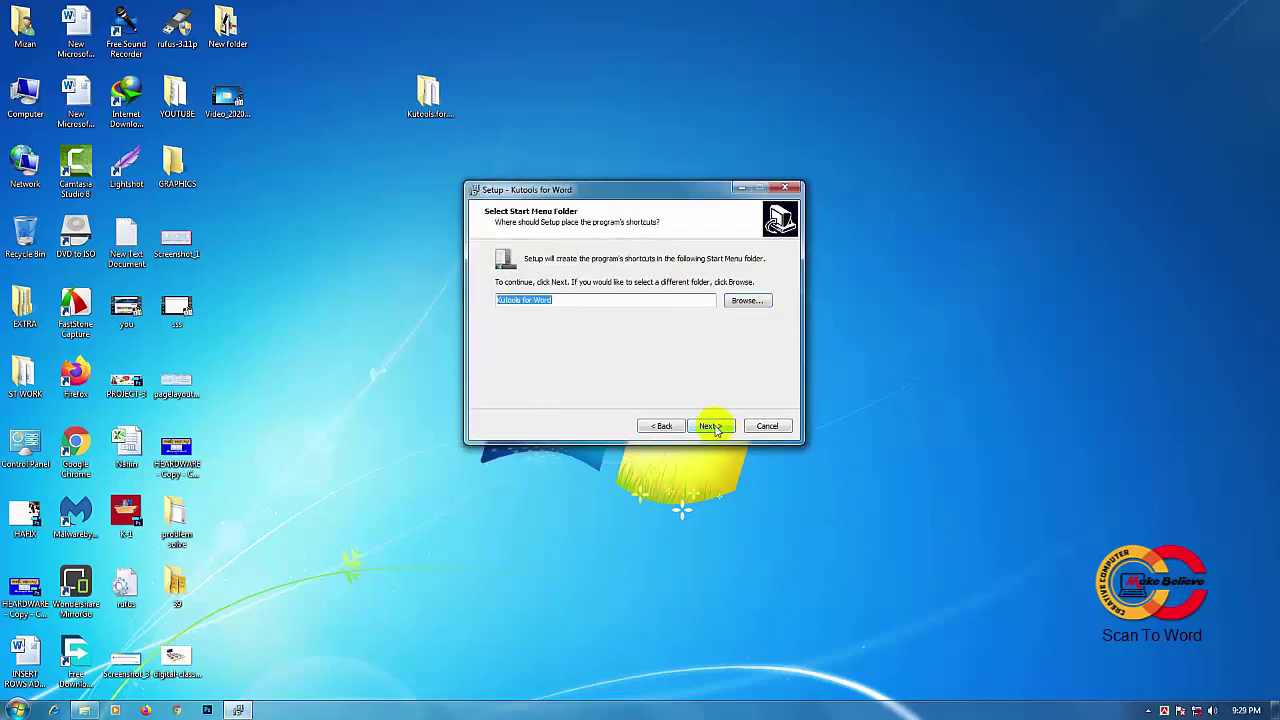
- Keep Kutools for Word as the Start Menu folder, install the add-in and finish the setup wizard
left_click(712, 426)
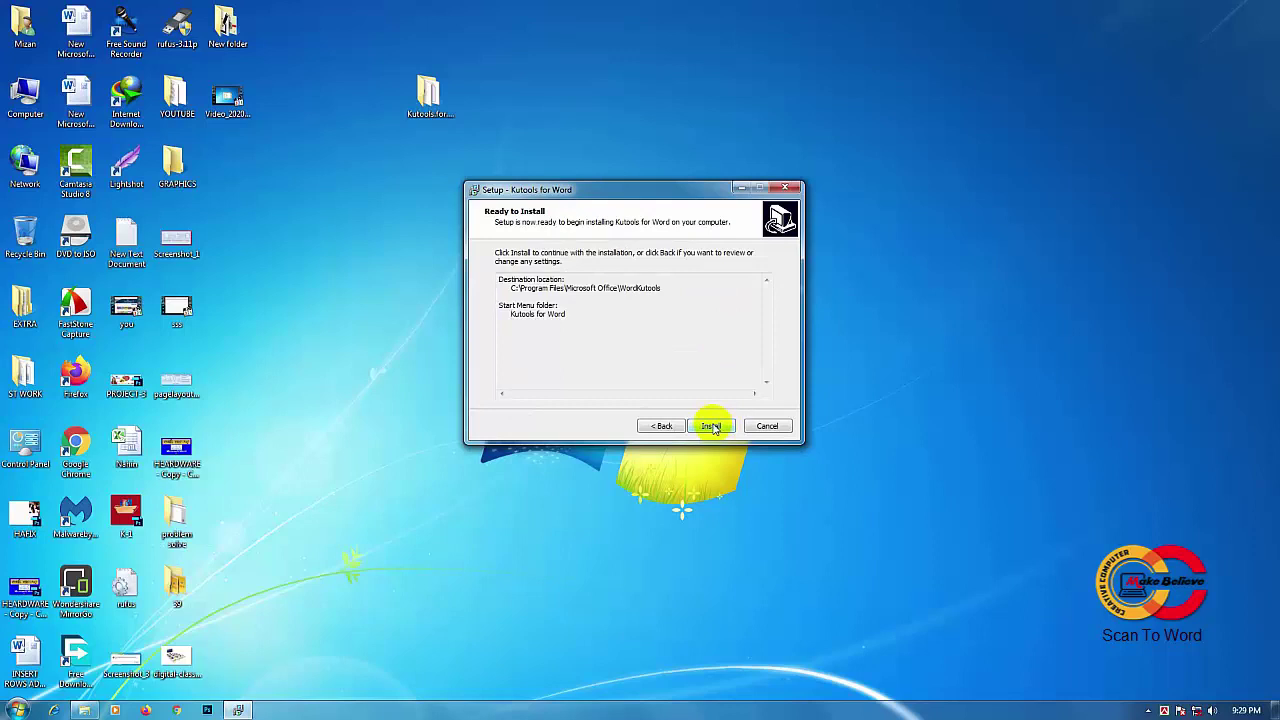
left_click(712, 426)
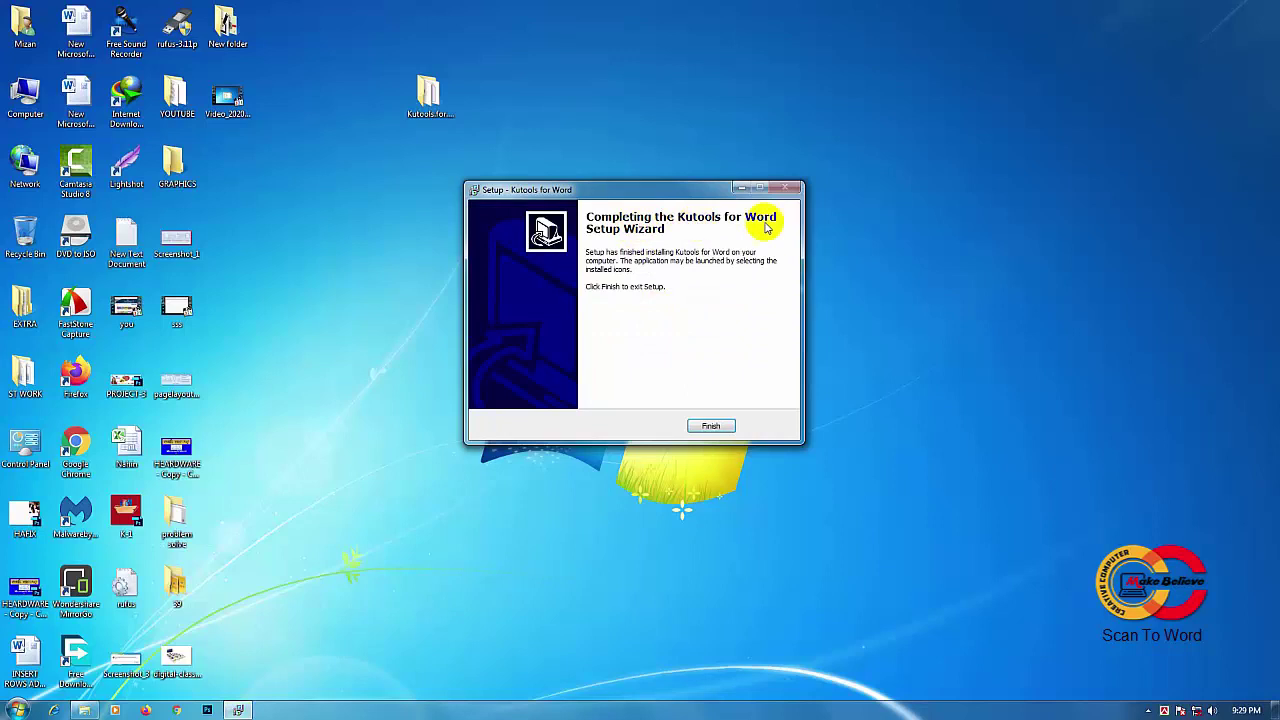
left_click(710, 427)
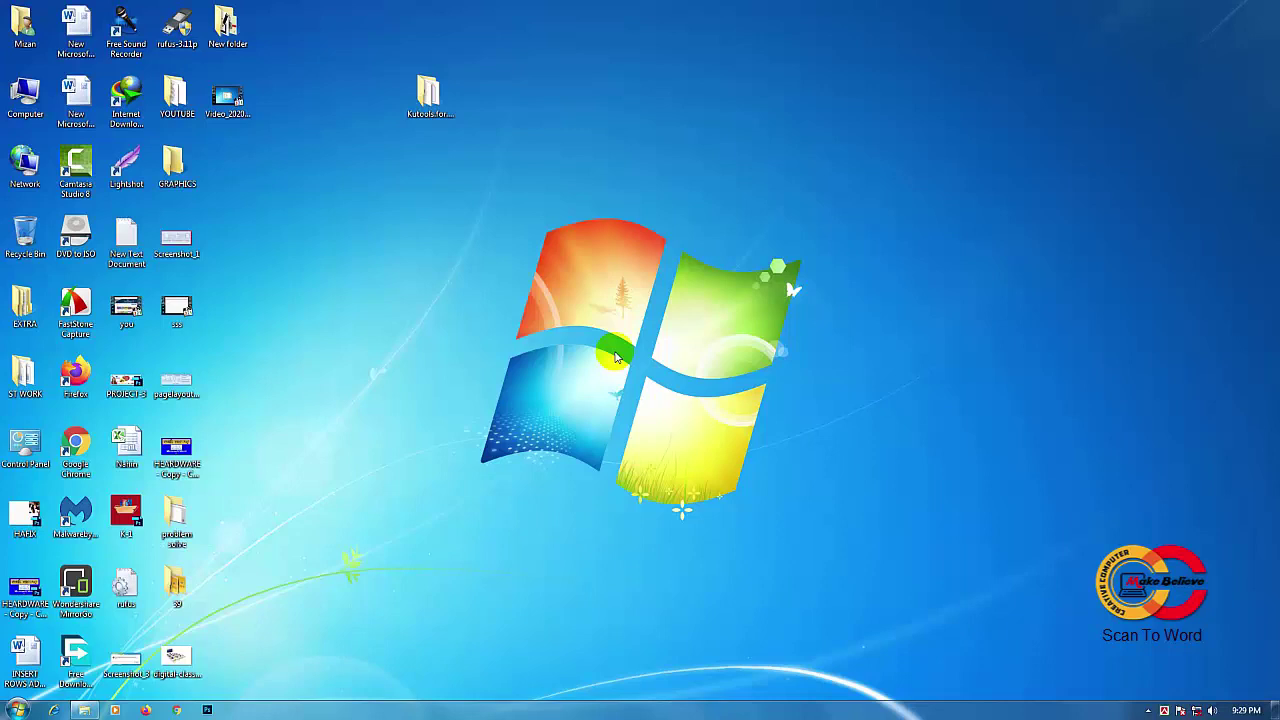
- Start Microsoft Word 2010 and open the Kutools option for inserting a picture from a scanner or camera
key("super")
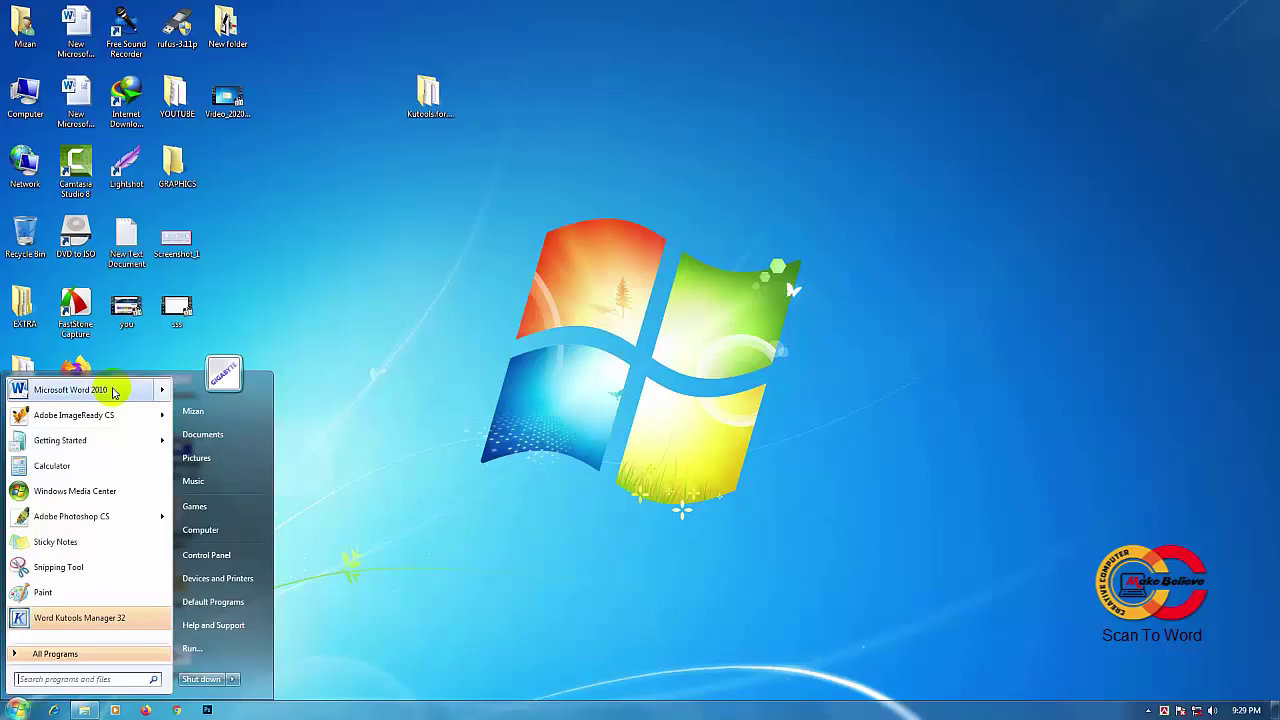
left_click(70, 390)
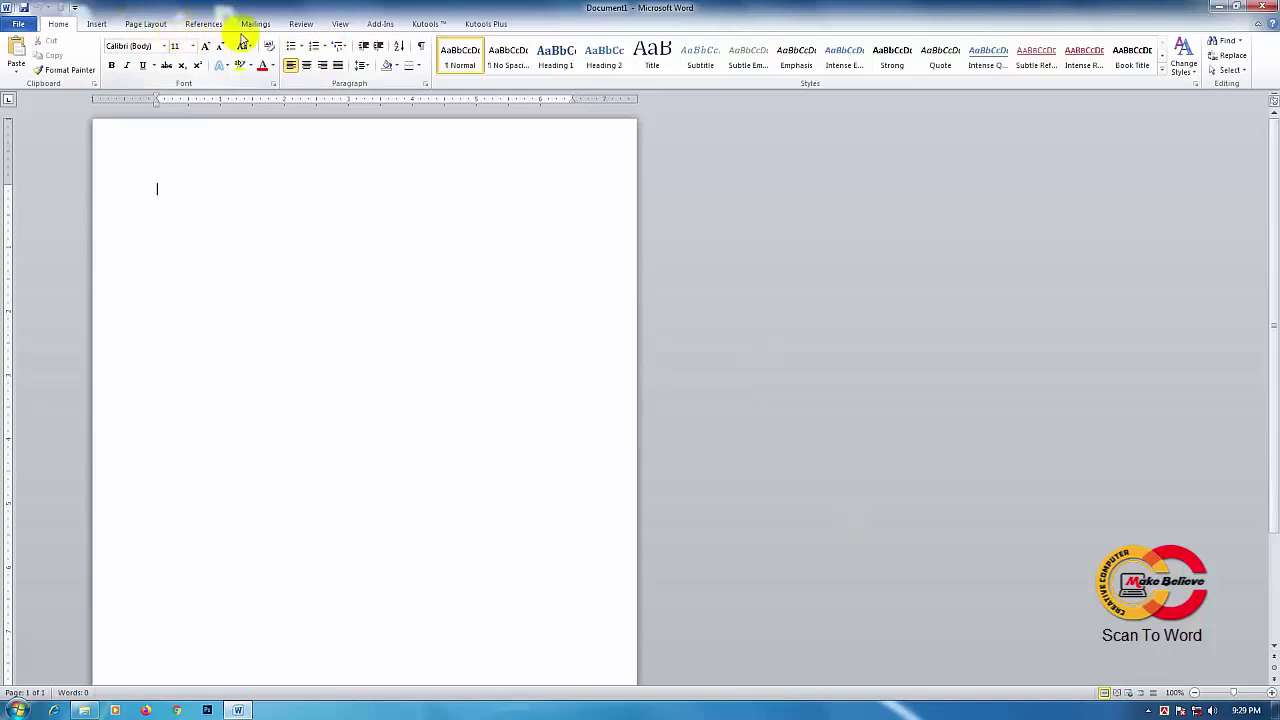
left_click(422, 26)
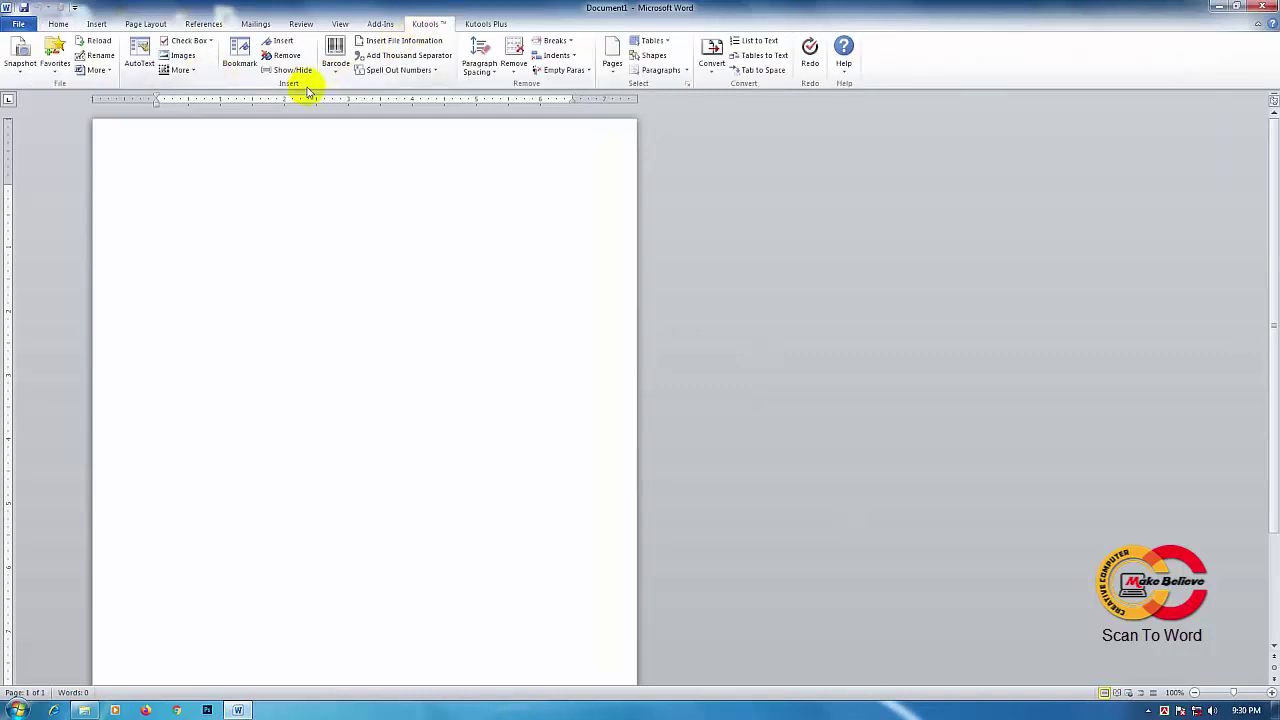
left_click(185, 70)
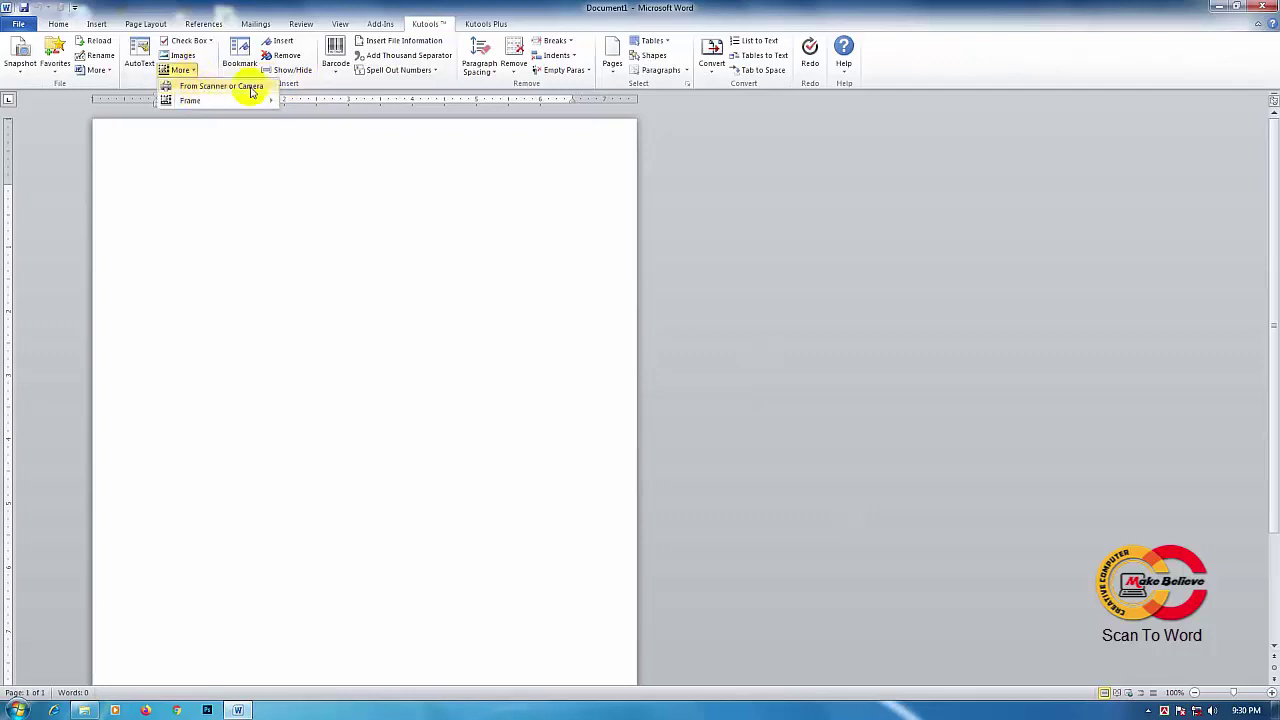
left_click(252, 91)
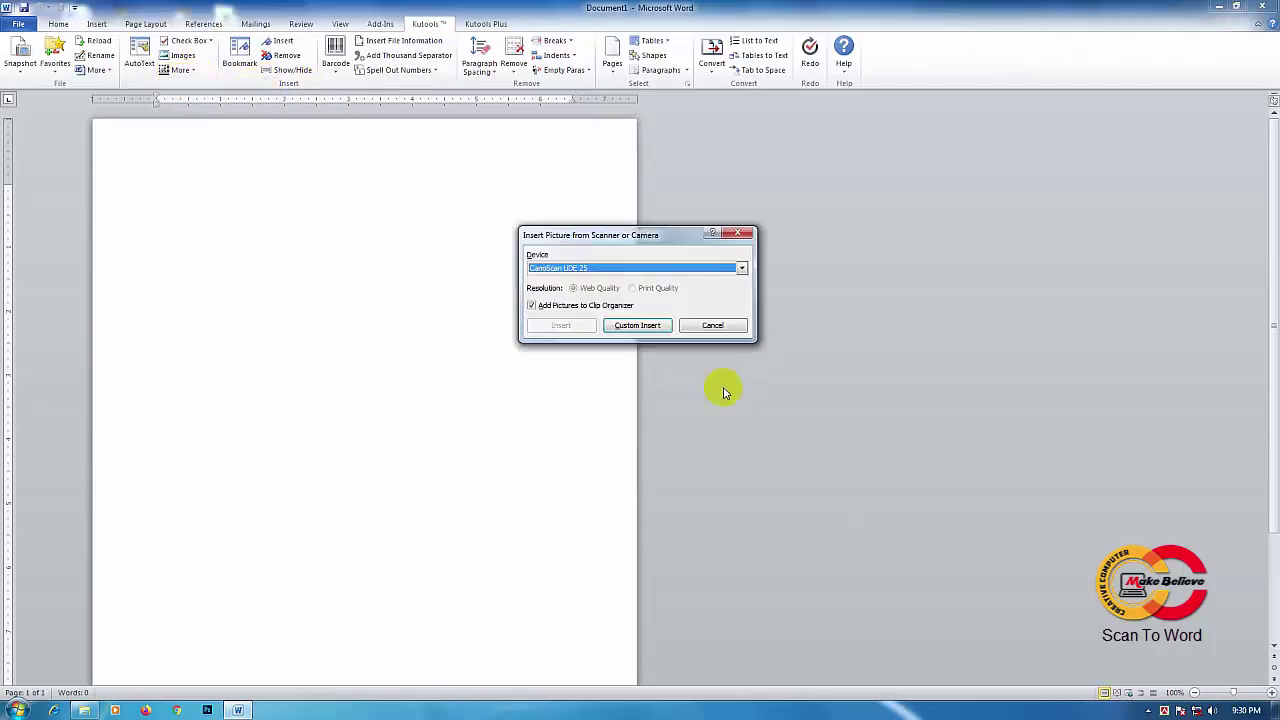
- Open the scanner's own scanning window through the Custom Insert option for the CanoScan LiDE 25
left_click_drag(622, 238, 622, 251)
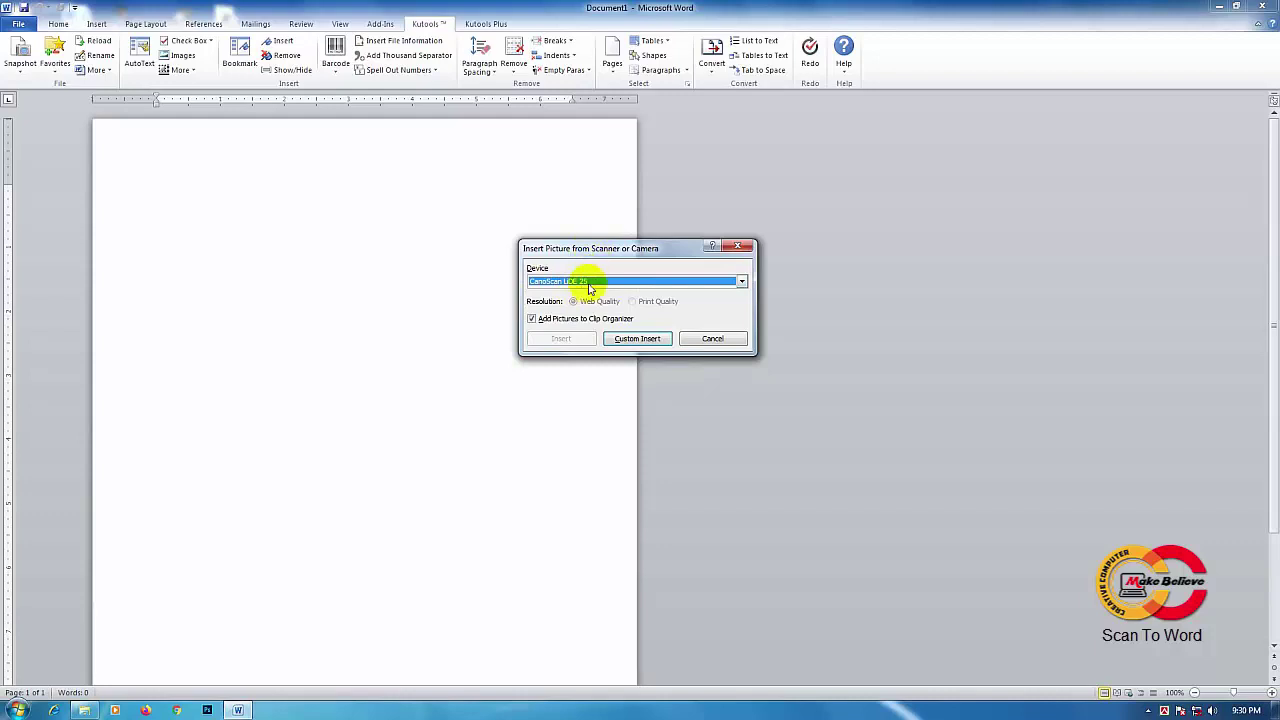
left_click_drag(618, 251, 618, 243)
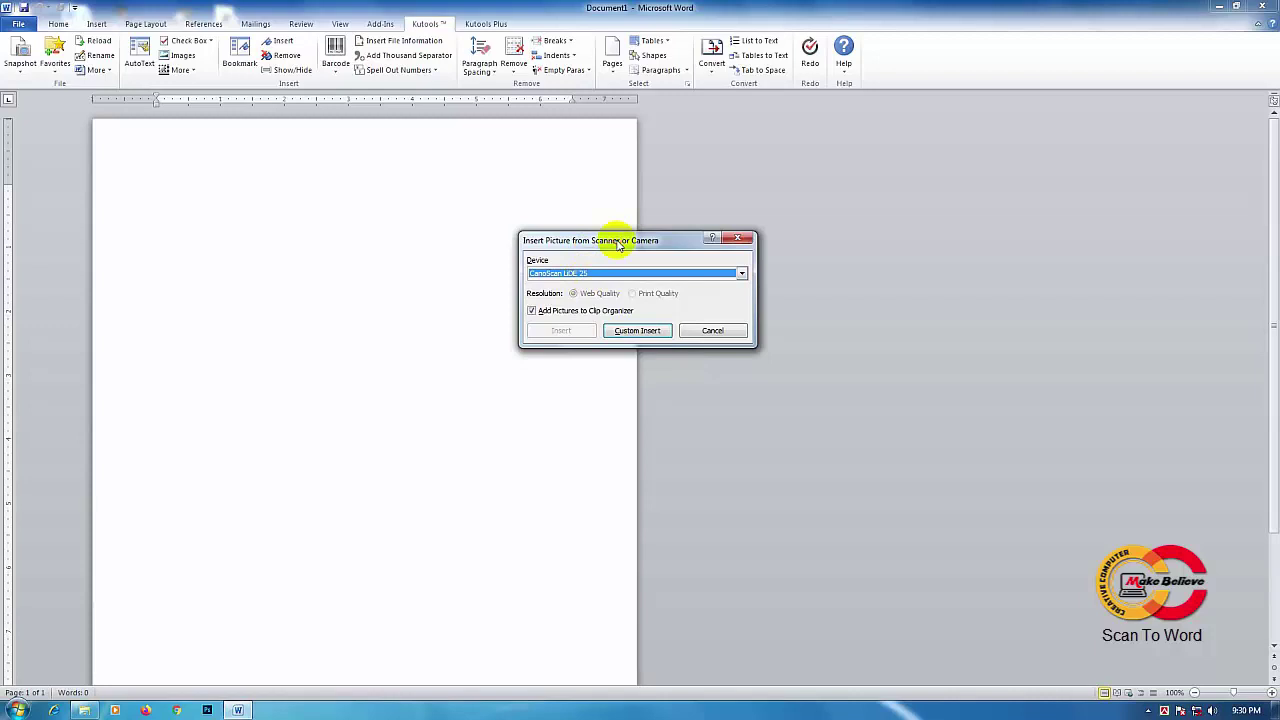
left_click(633, 333)
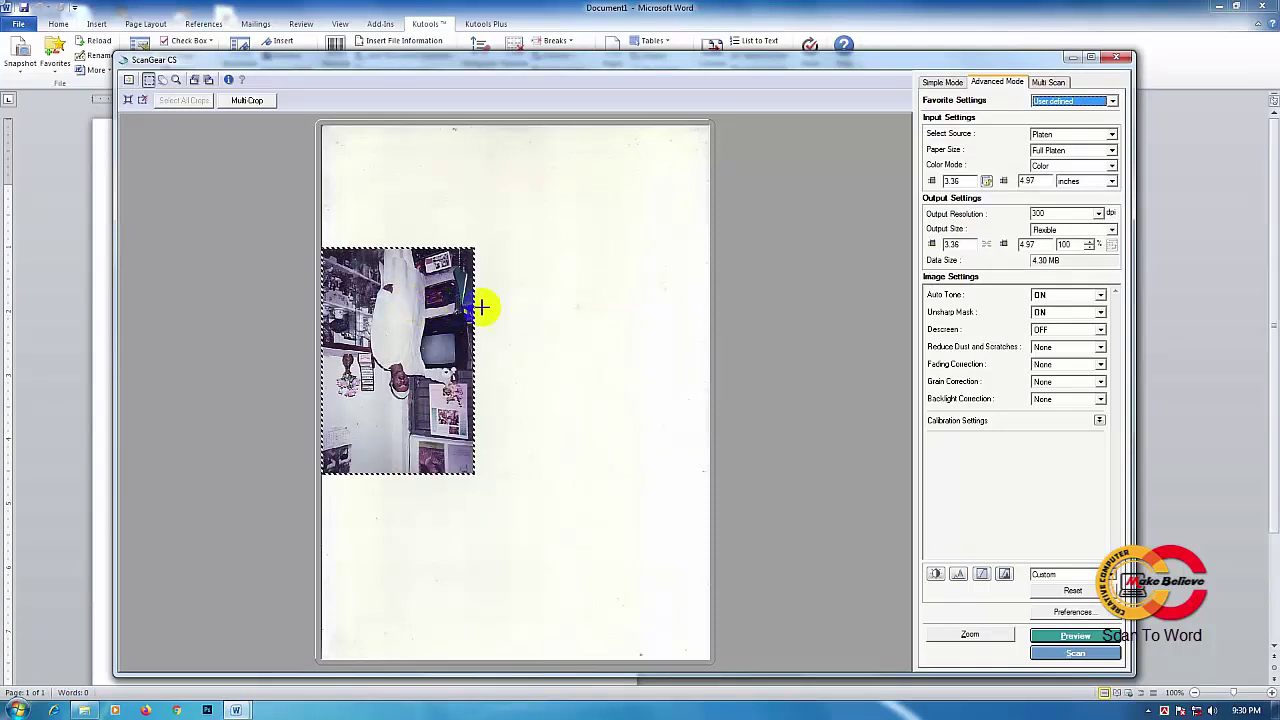
left_click(941, 85)
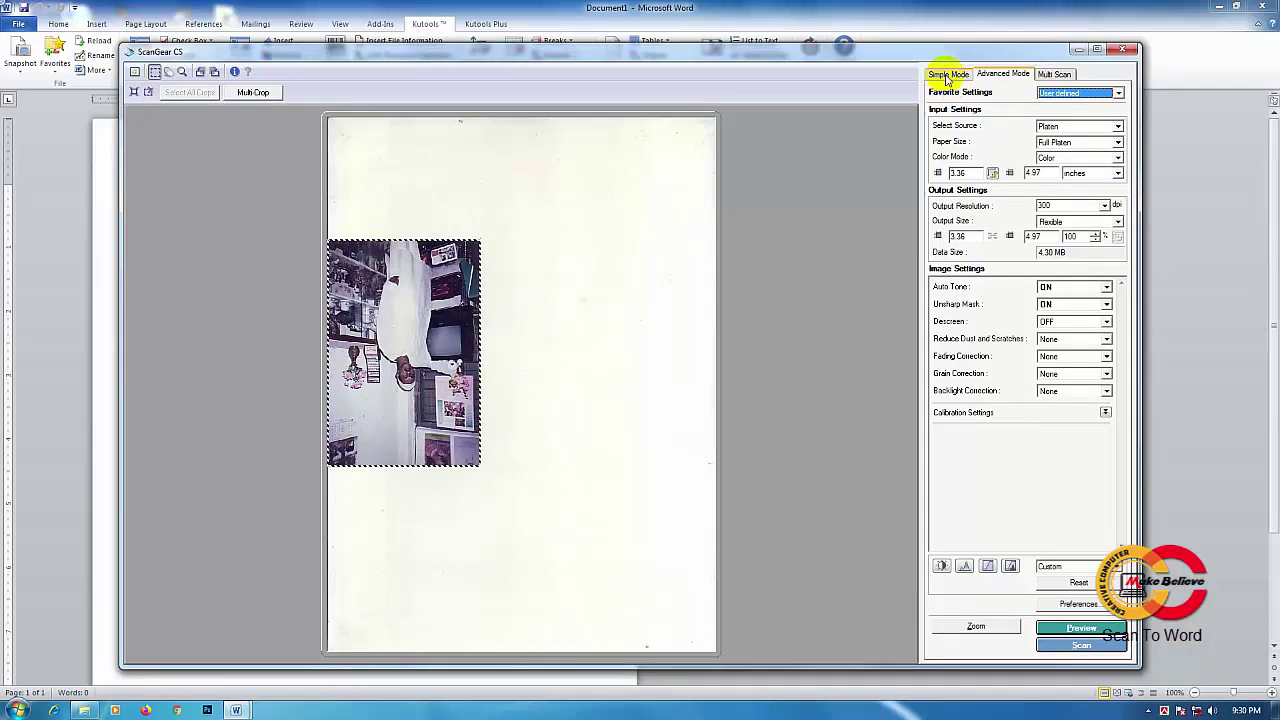
left_click(946, 76)
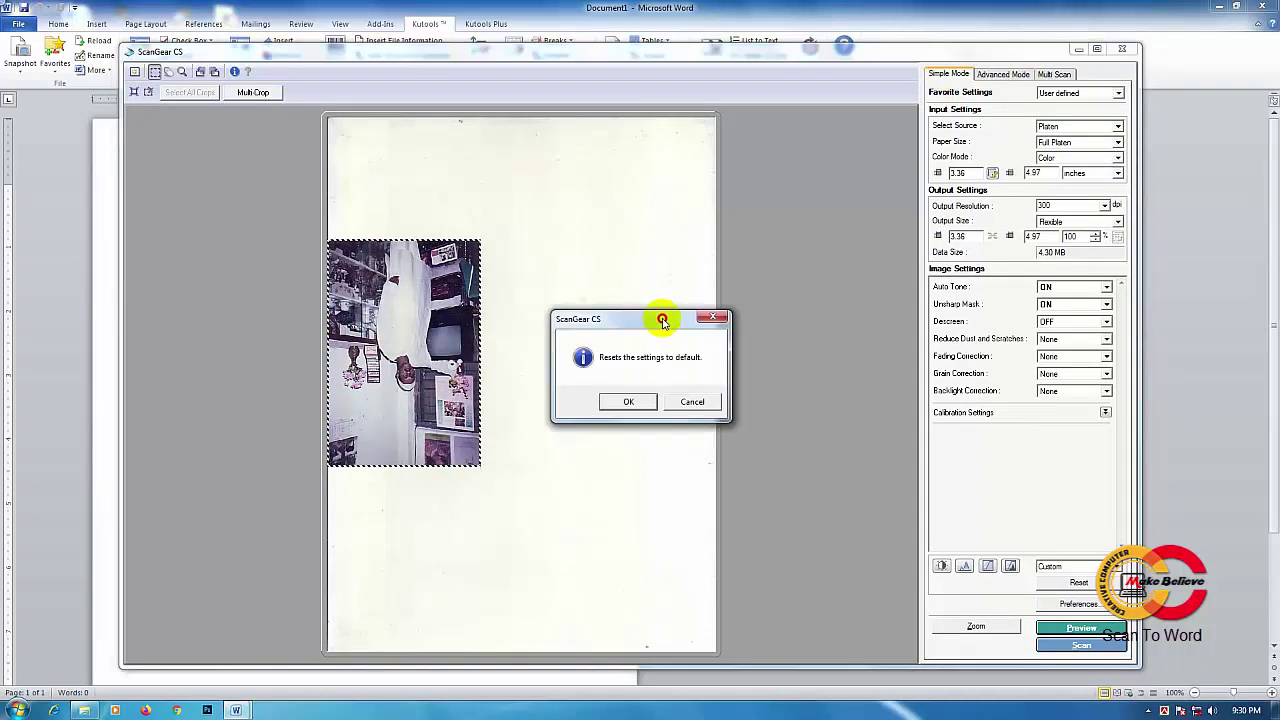
left_click(628, 402)
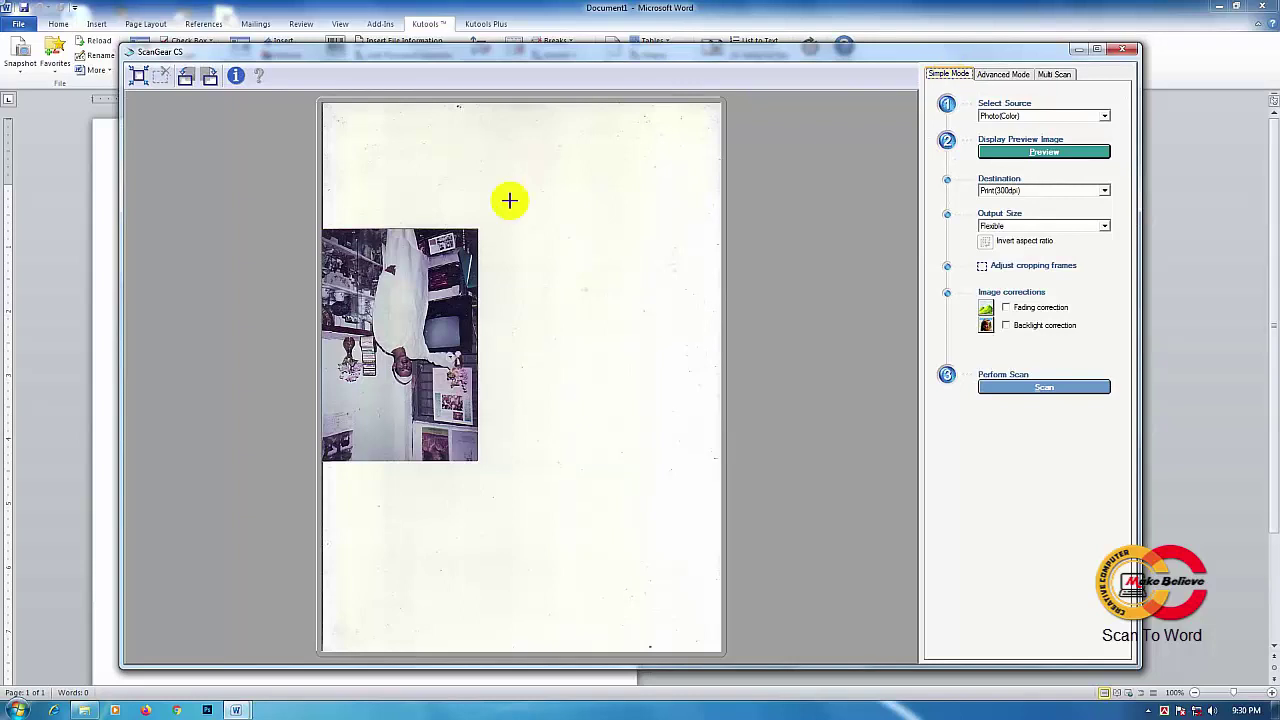
left_click(1000, 75)
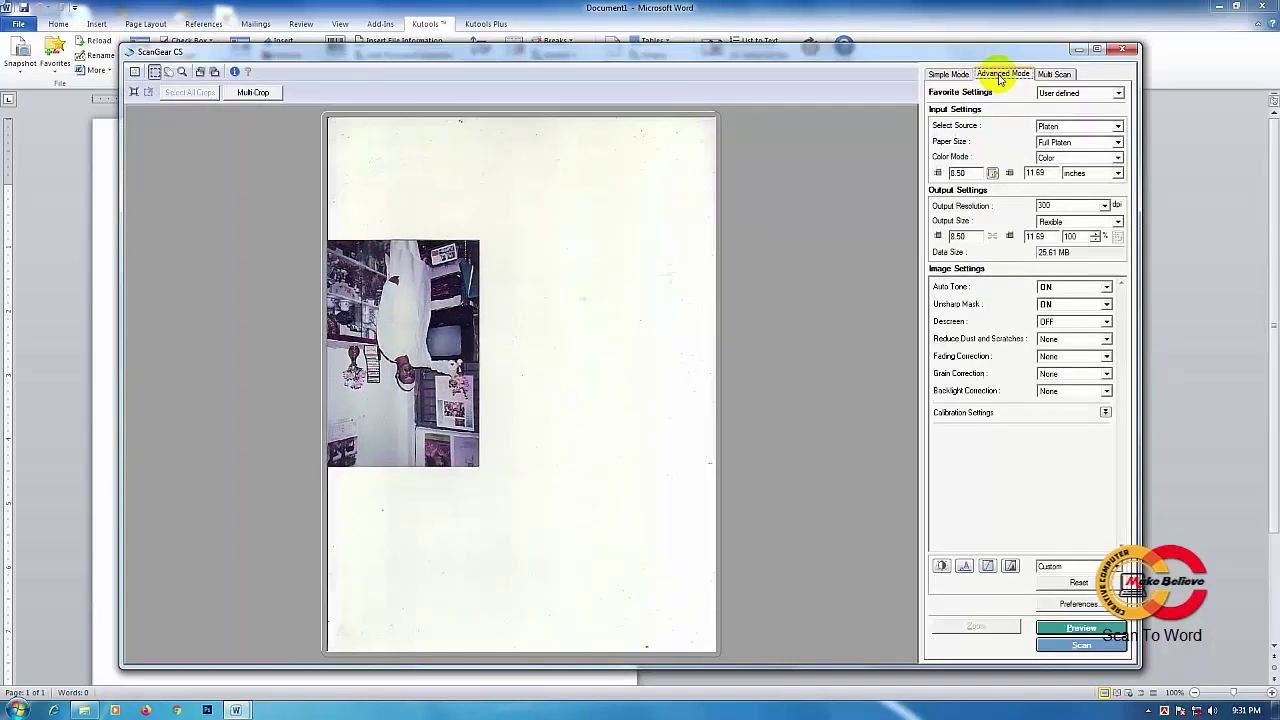
- Keep the output resolution at 300 dpi and preview the photo on the scanner bed
left_click(1066, 203)
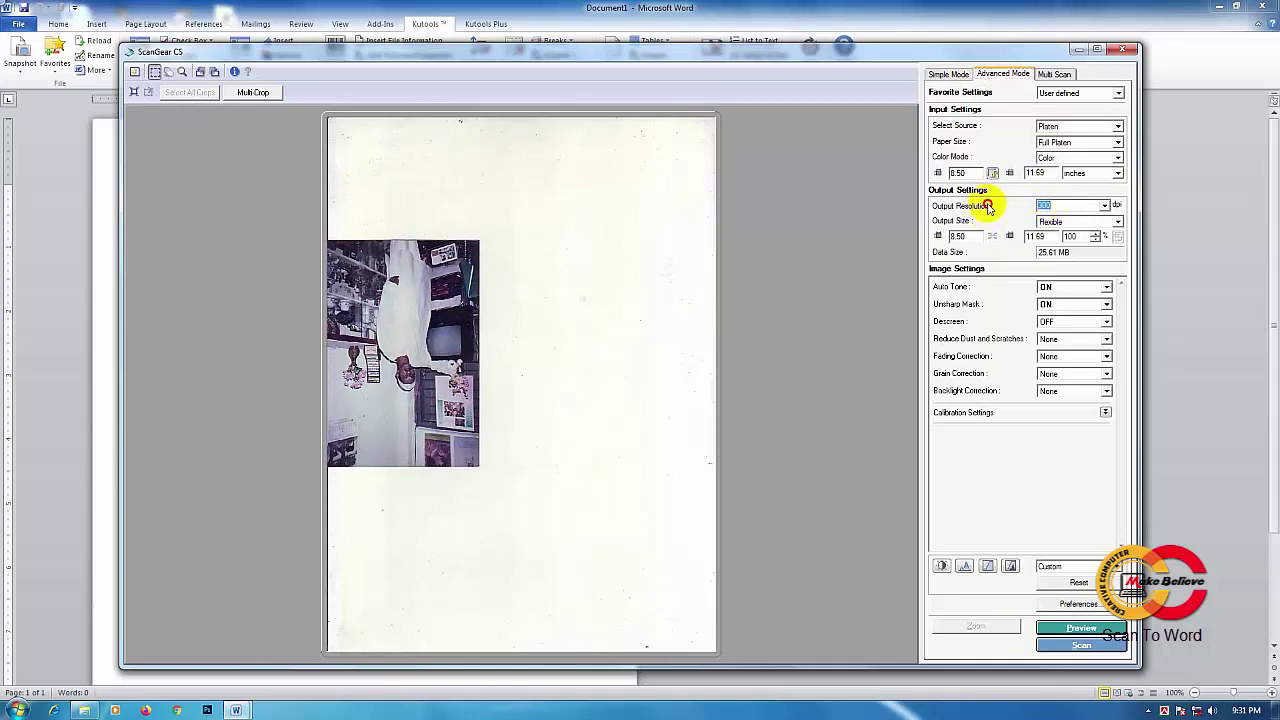
left_click(1078, 628)
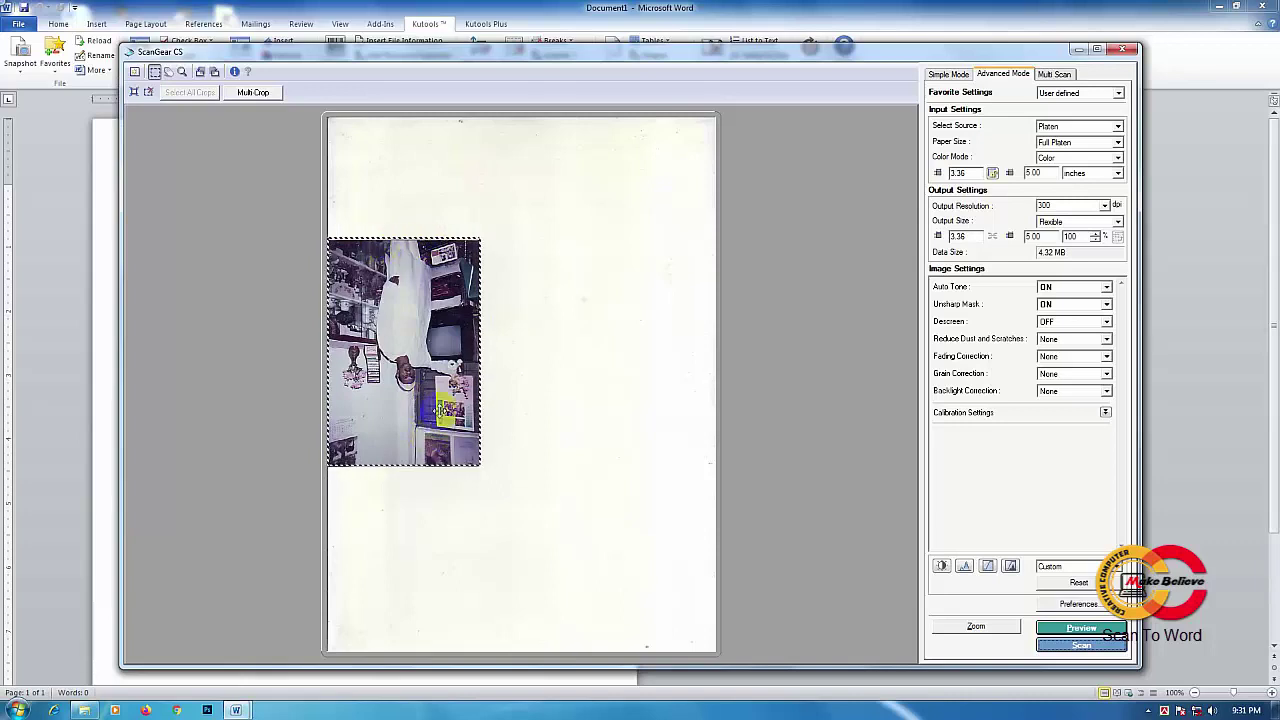
- Adjust the crop frame around the photo to about 3.37 by 5.00 inches and scan it into the document
left_click_drag(438, 466, 438, 412)
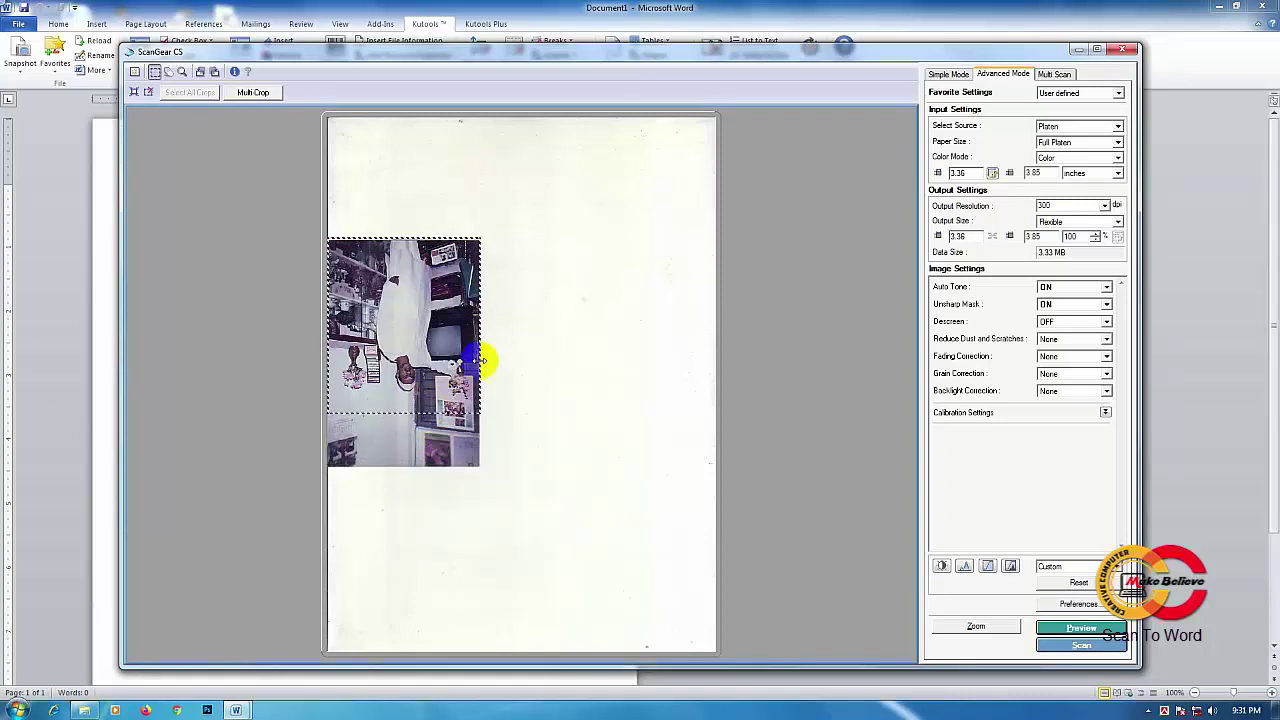
left_click_drag(481, 360, 481, 356)
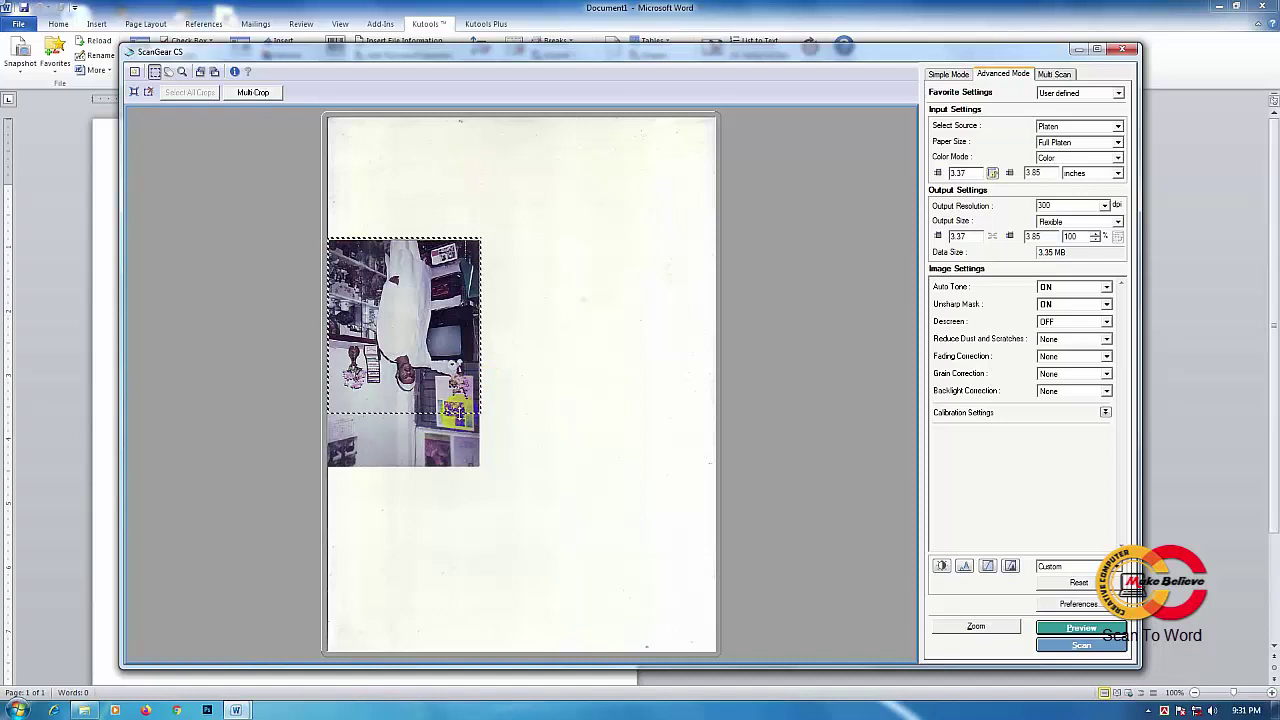
left_click_drag(455, 411, 456, 466)
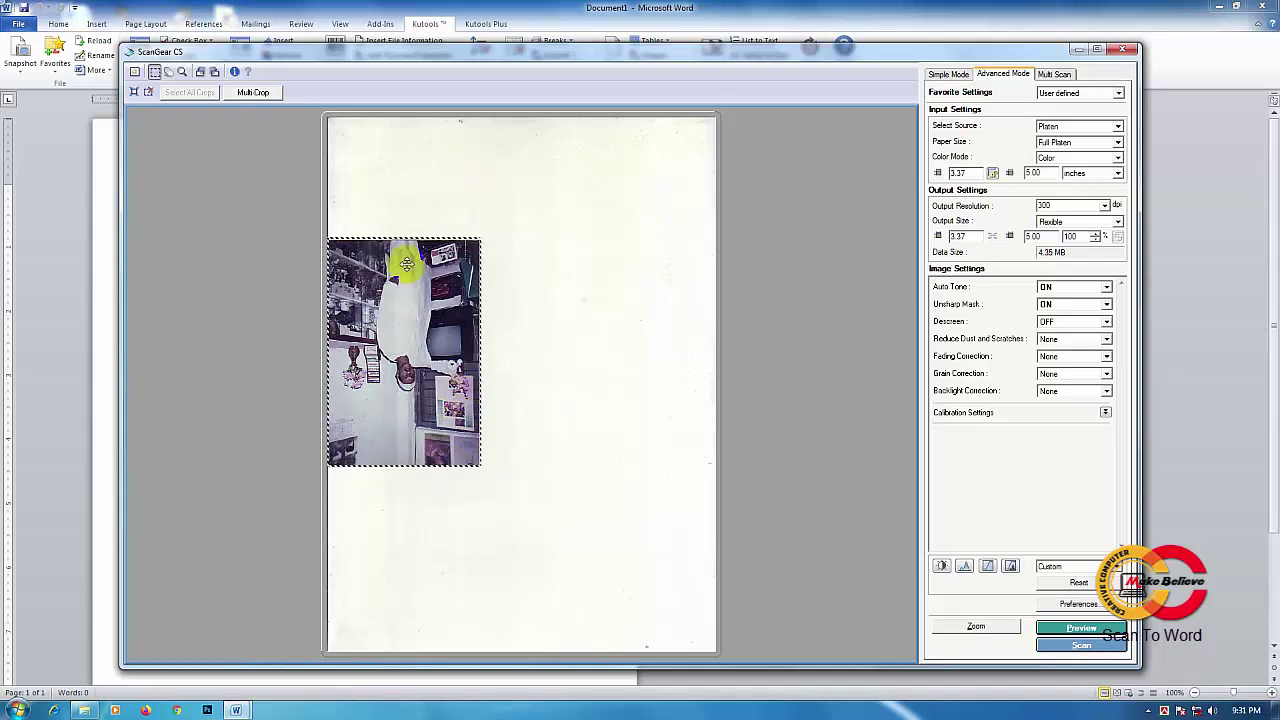
left_click(1080, 646)
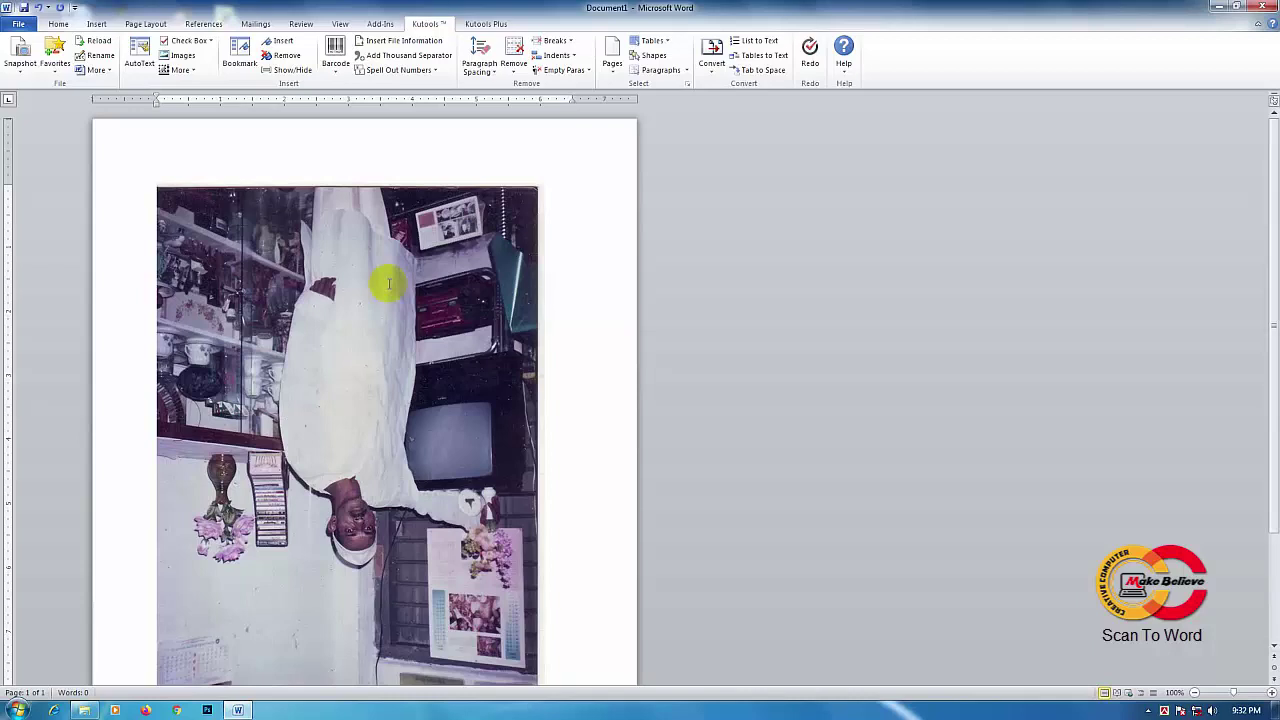
- Zoom the document out to 60% and set the scanned picture's text wrapping to Behind Text
left_click(1195, 693)
left_click(1195, 693)
left_click(1195, 693)
left_click(1195, 693)
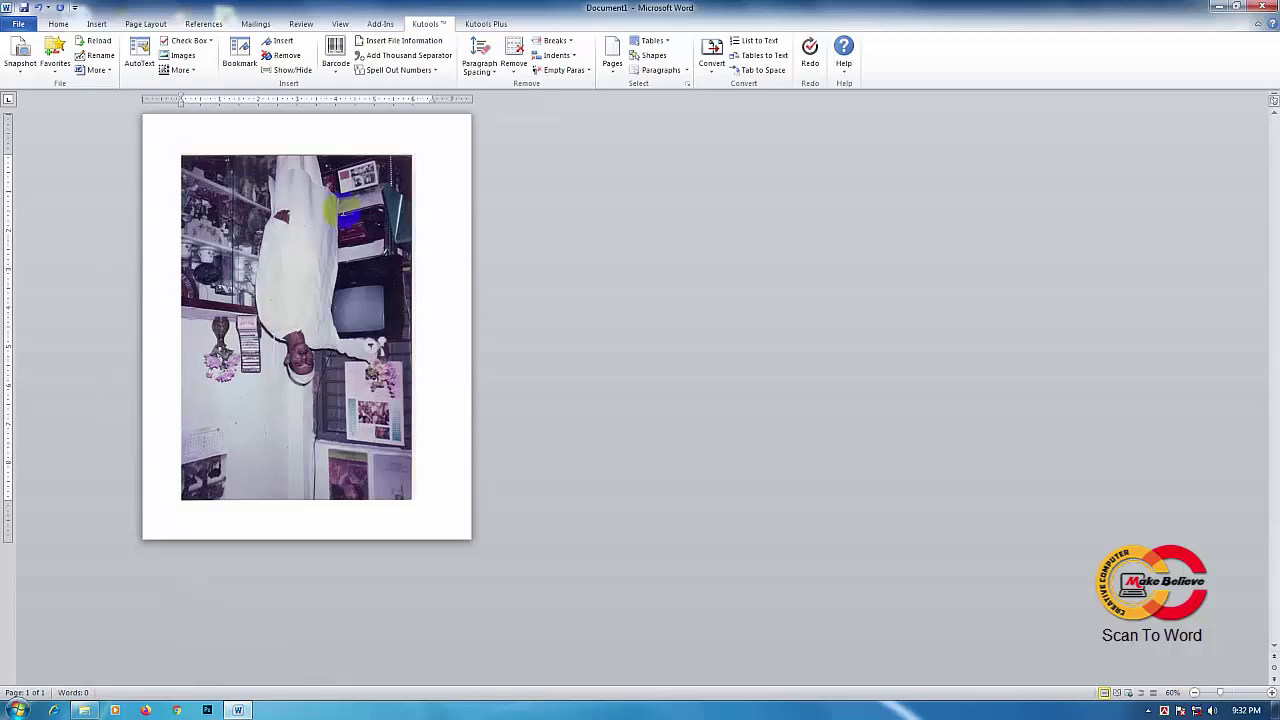
left_click(367, 178)
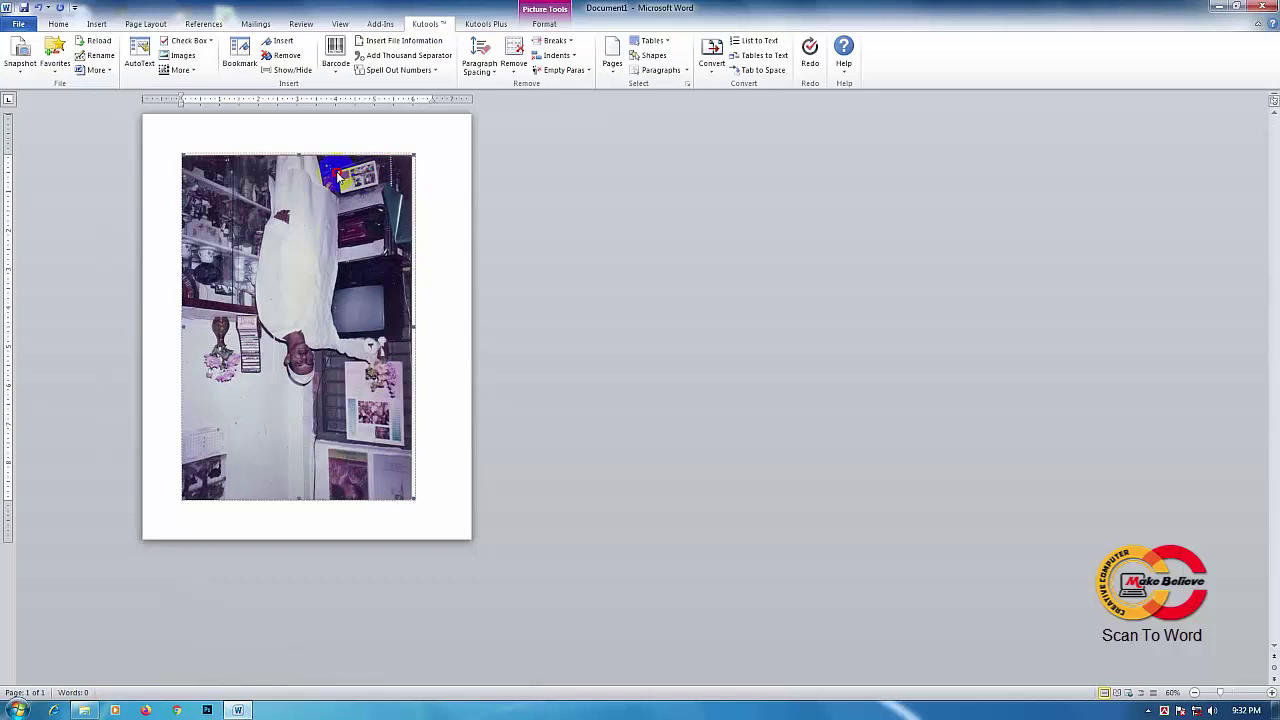
left_click(384, 178)
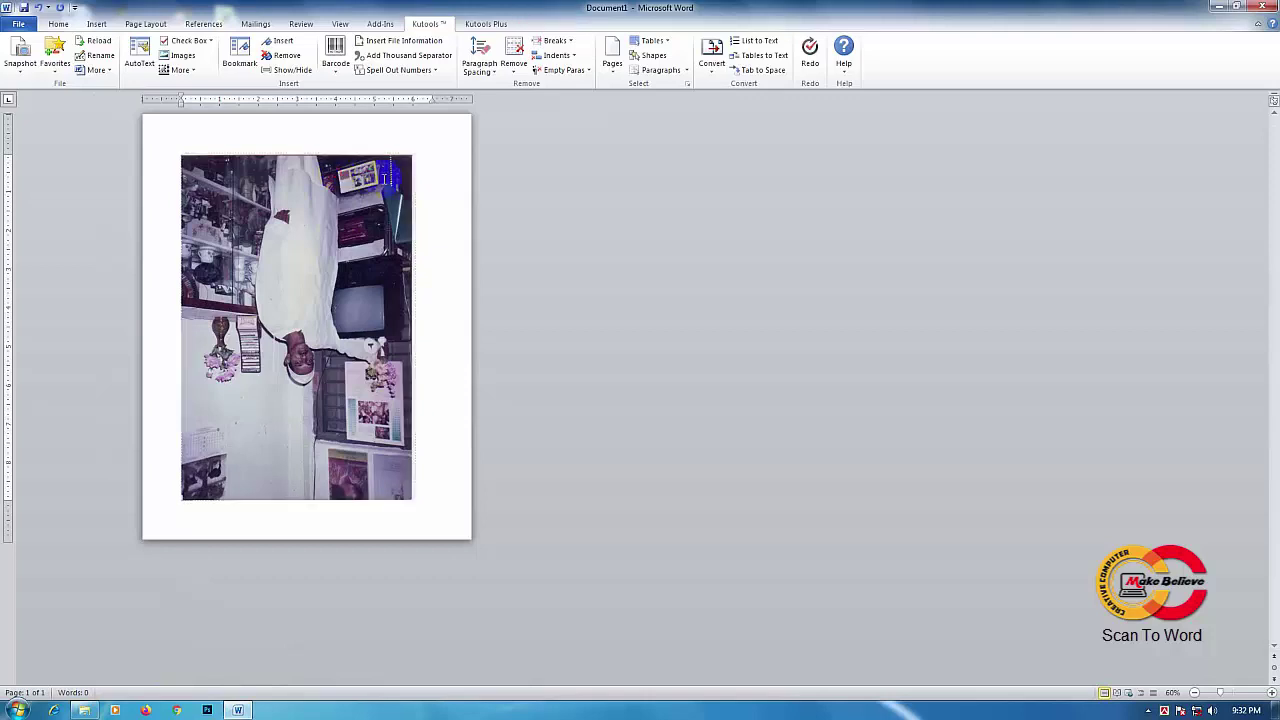
left_click(384, 178)
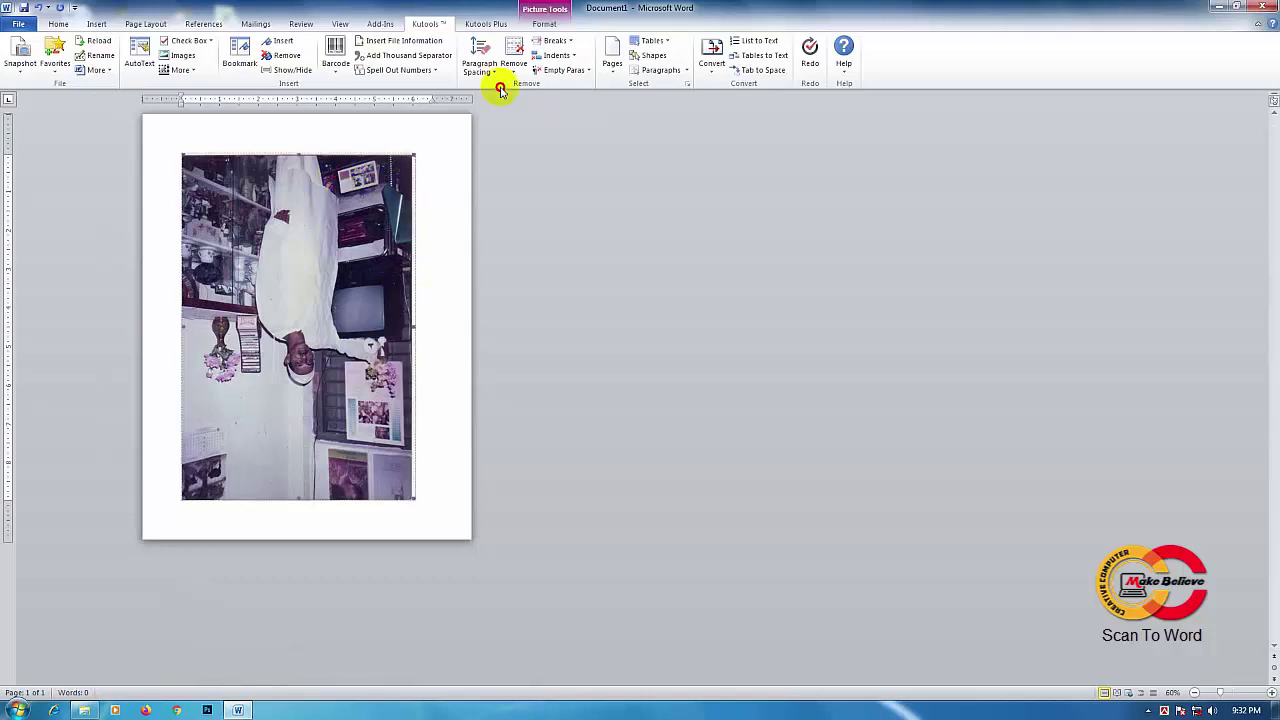
left_click(370, 203)
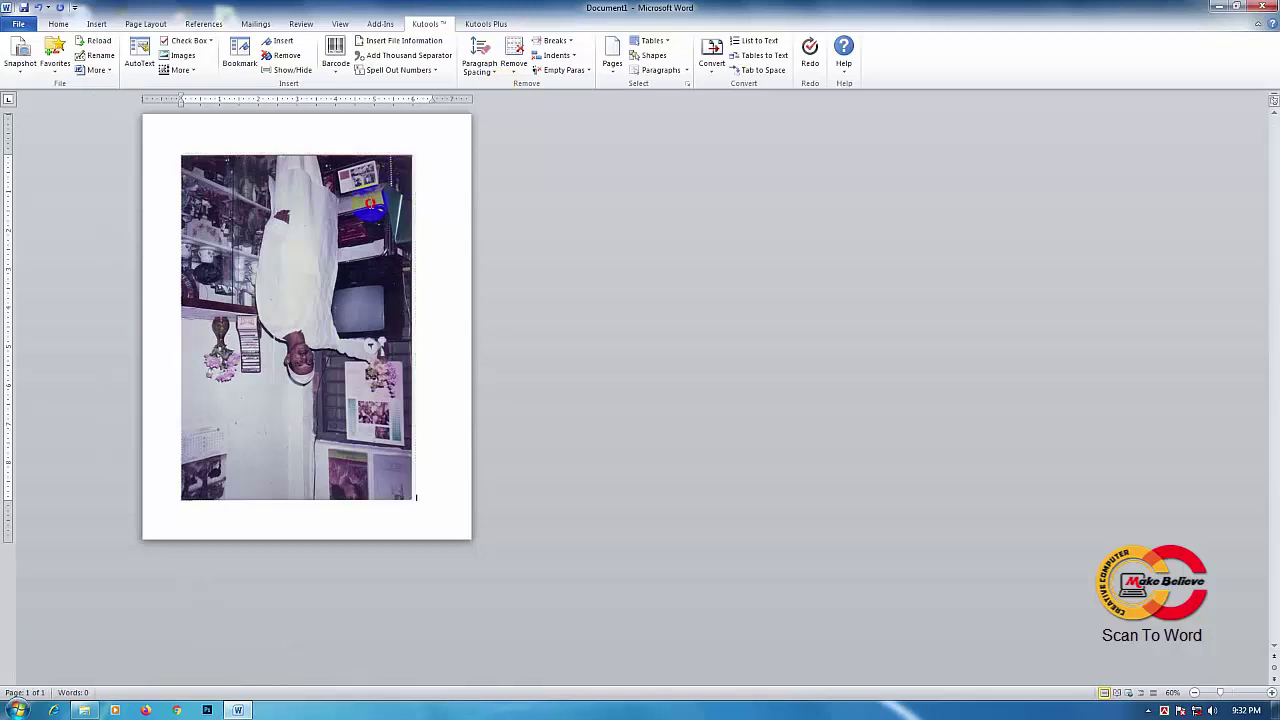
left_click(370, 203)
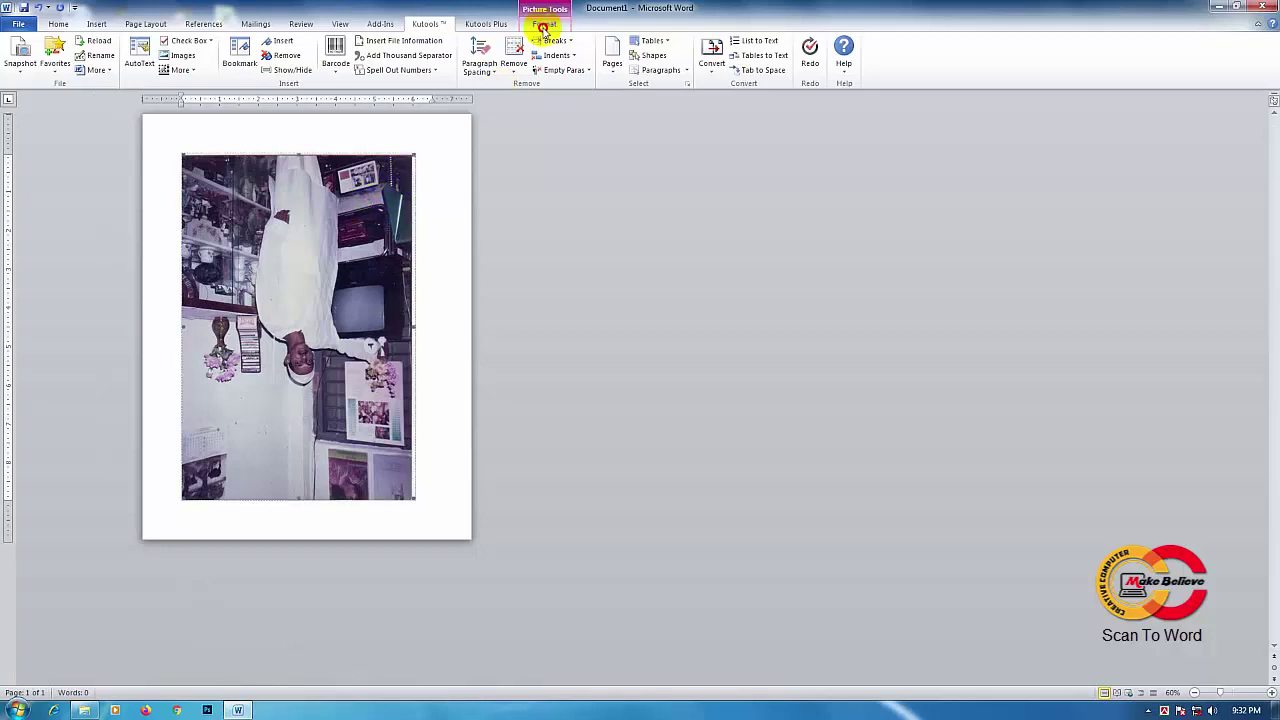
left_click(544, 27)
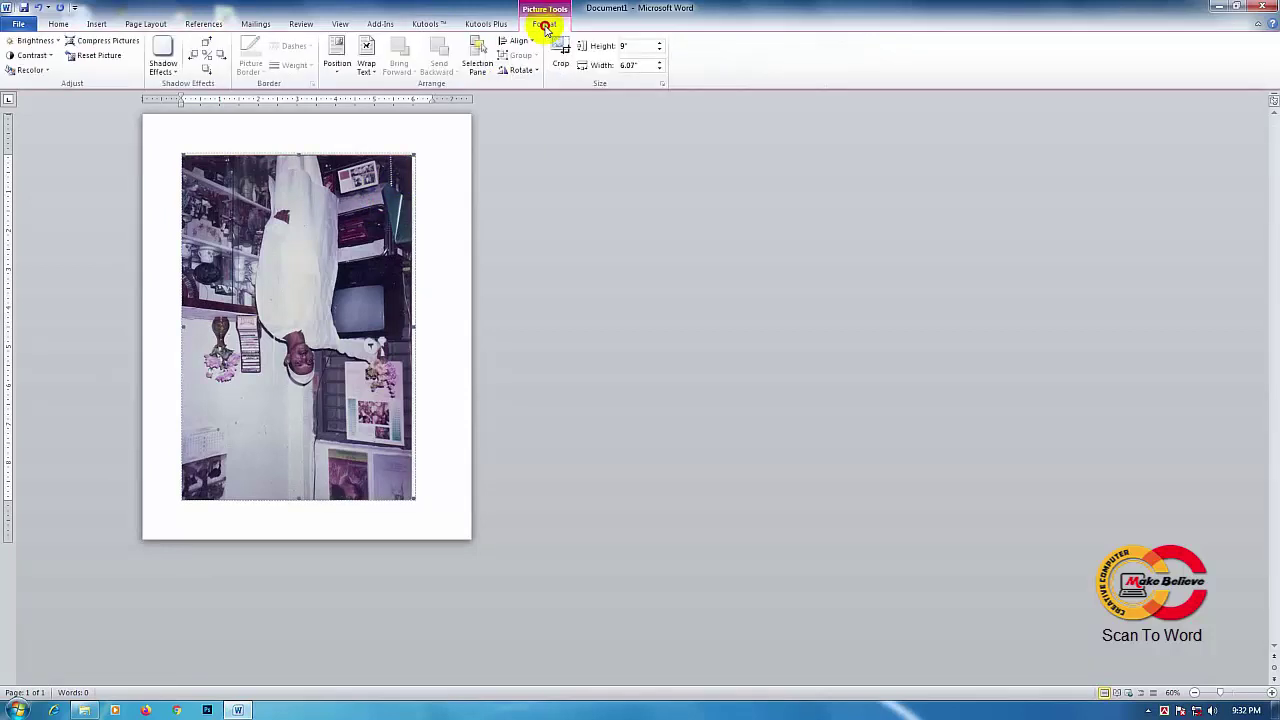
left_click(371, 70)
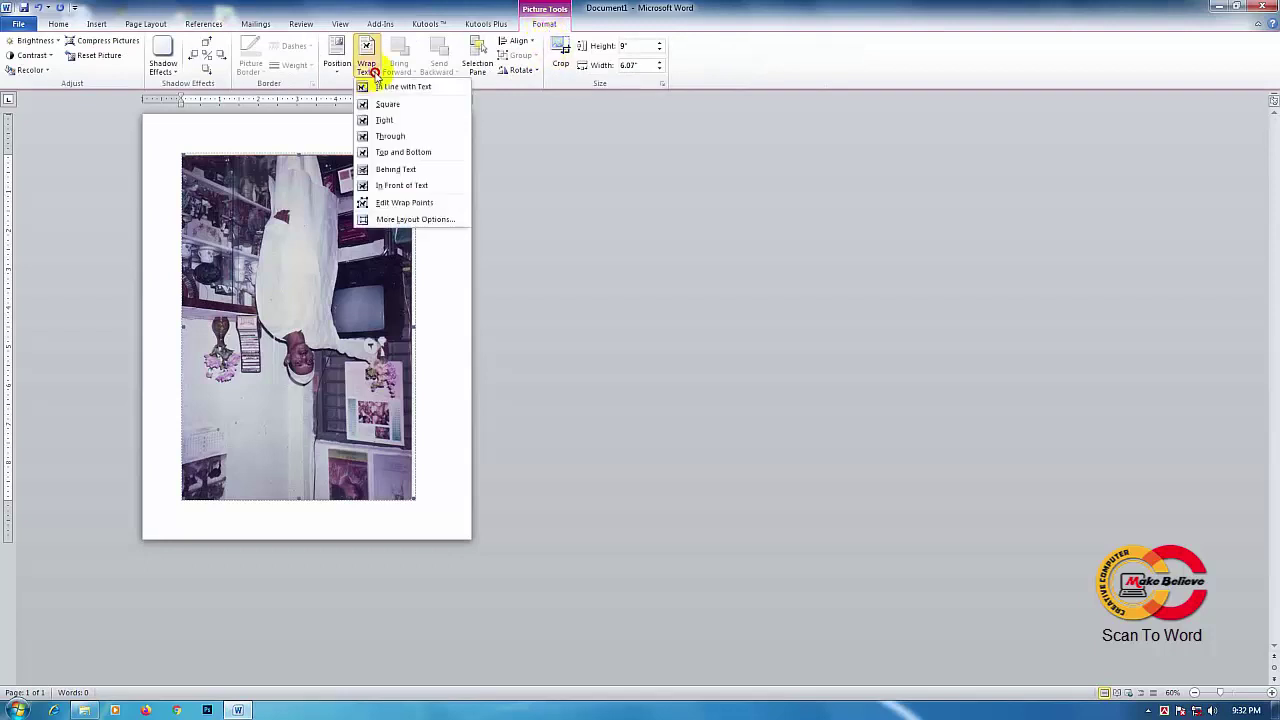
left_click(416, 172)
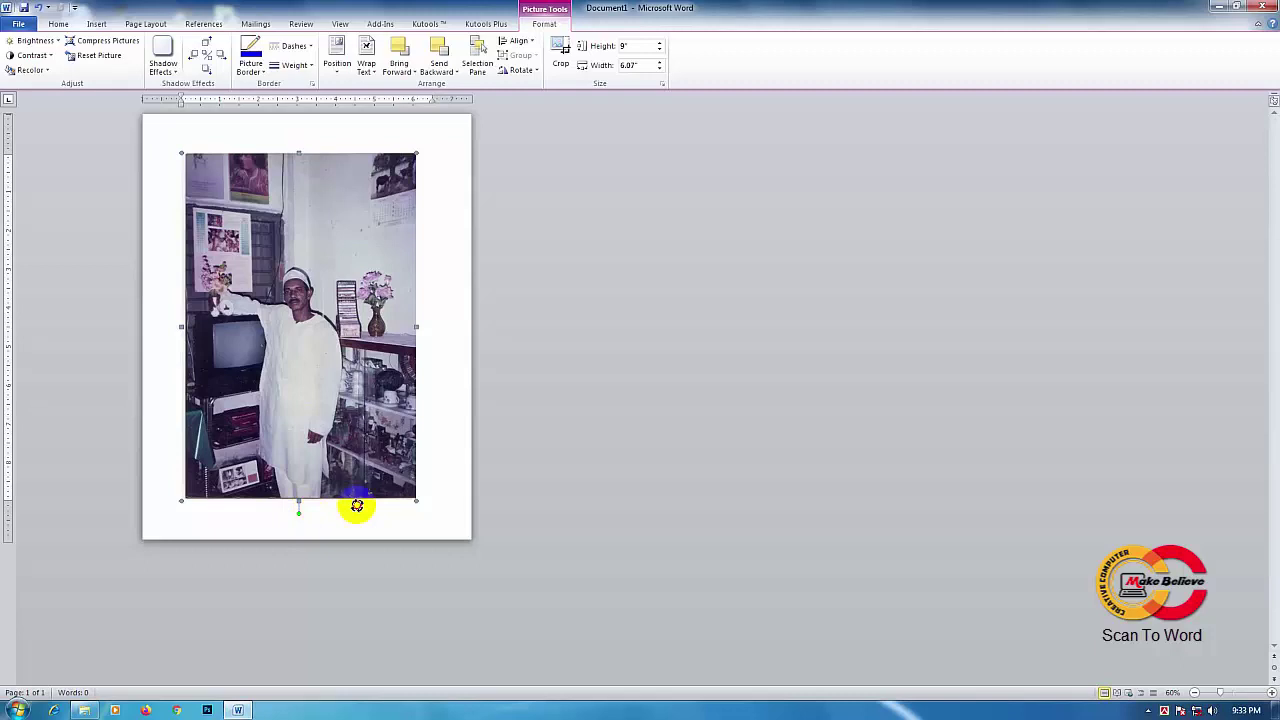
- Rotate the scanned picture freehand so the man stands upright, and deselect it
left_click_drag(363, 503, 297, 140)
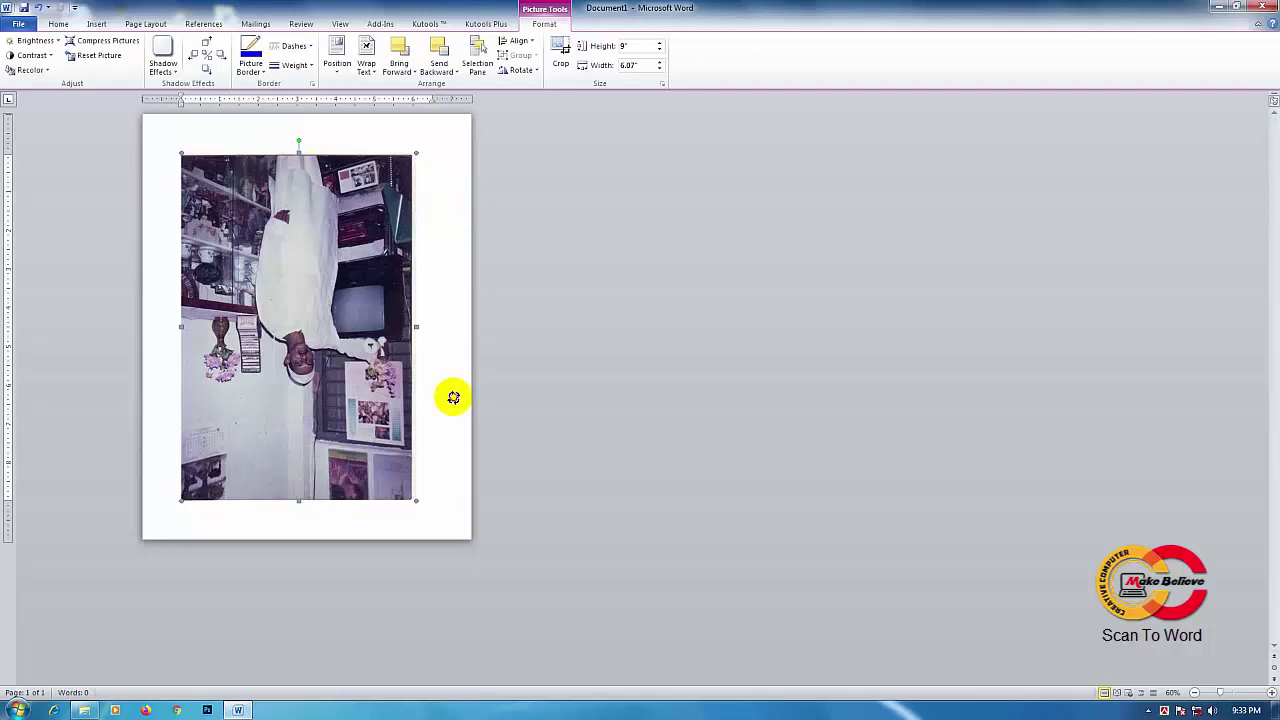
left_click_drag(453, 397, 303, 497)
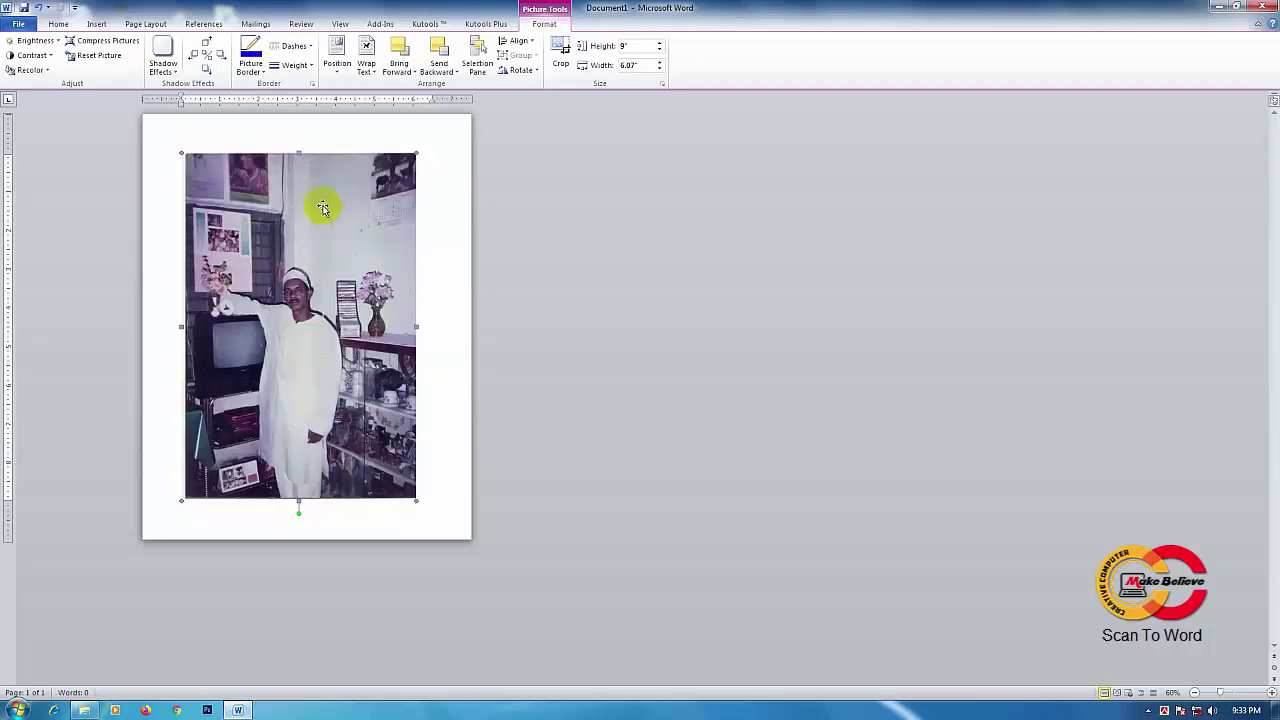
left_click(430, 391)
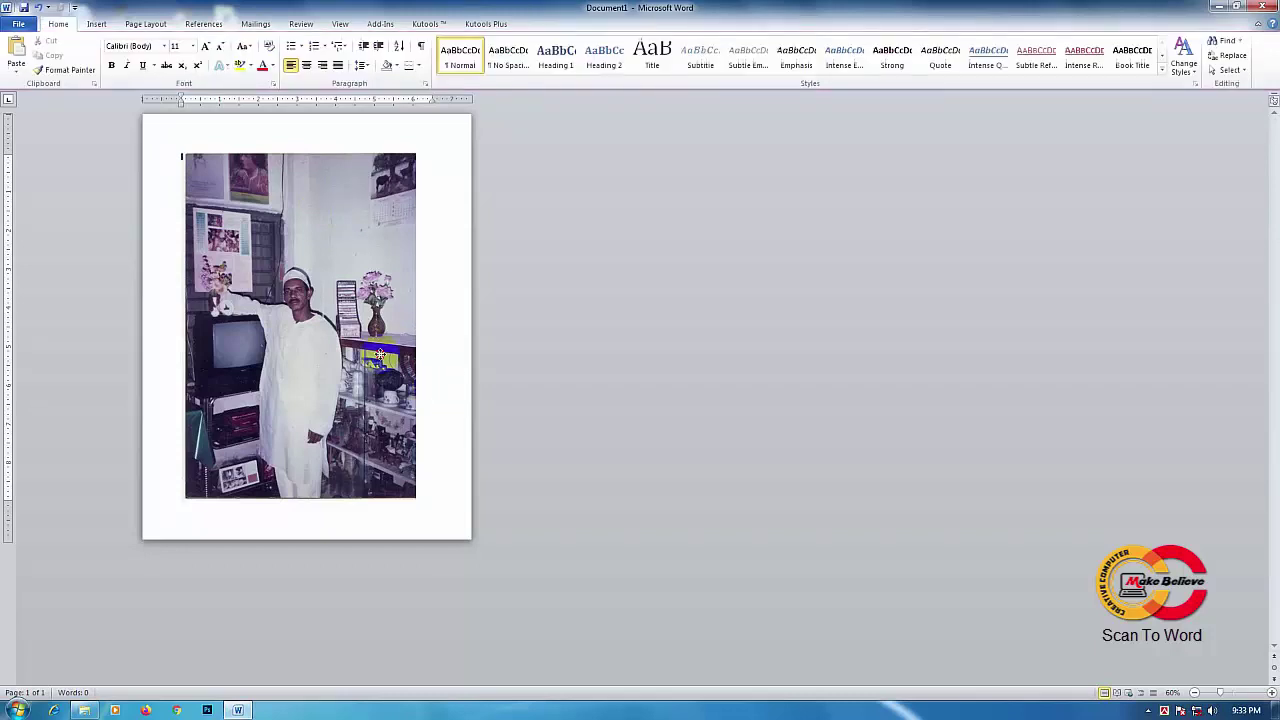
- Shrink the picture proportionally to about 5.6" high by 3.78" wide and move it to the middle of the page
left_click(380, 354)
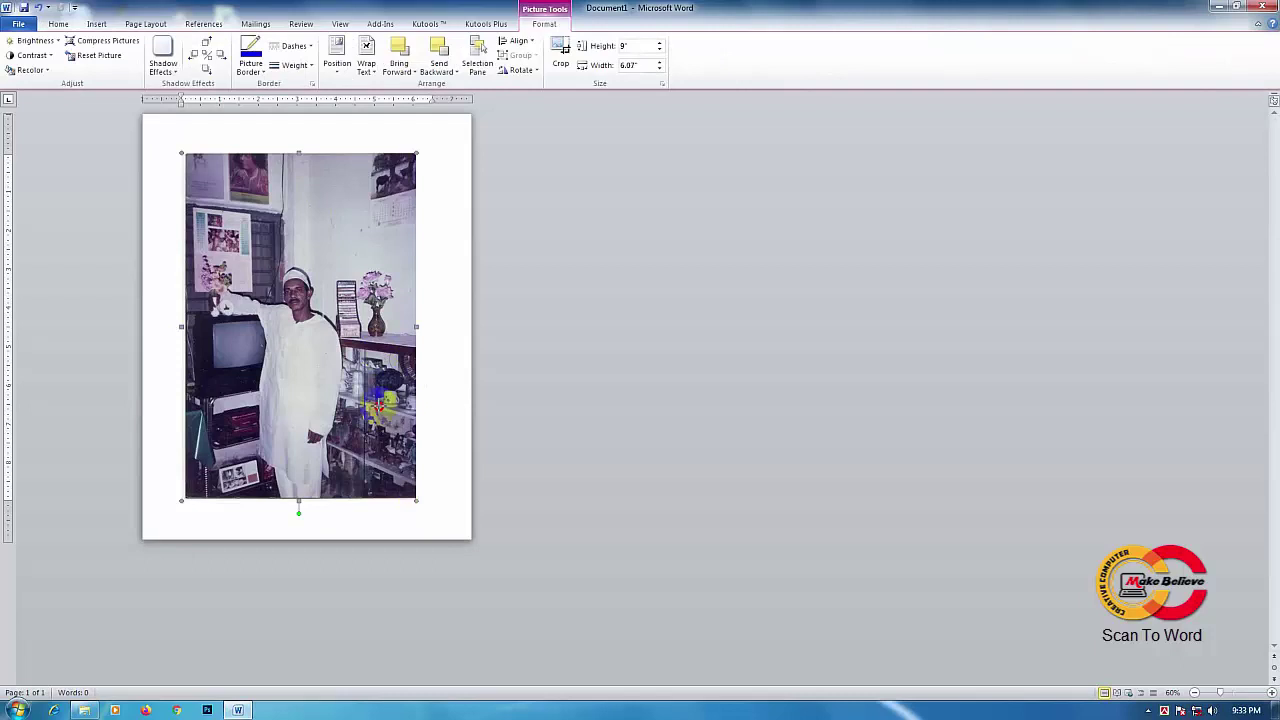
left_click_drag(380, 402, 327, 348)
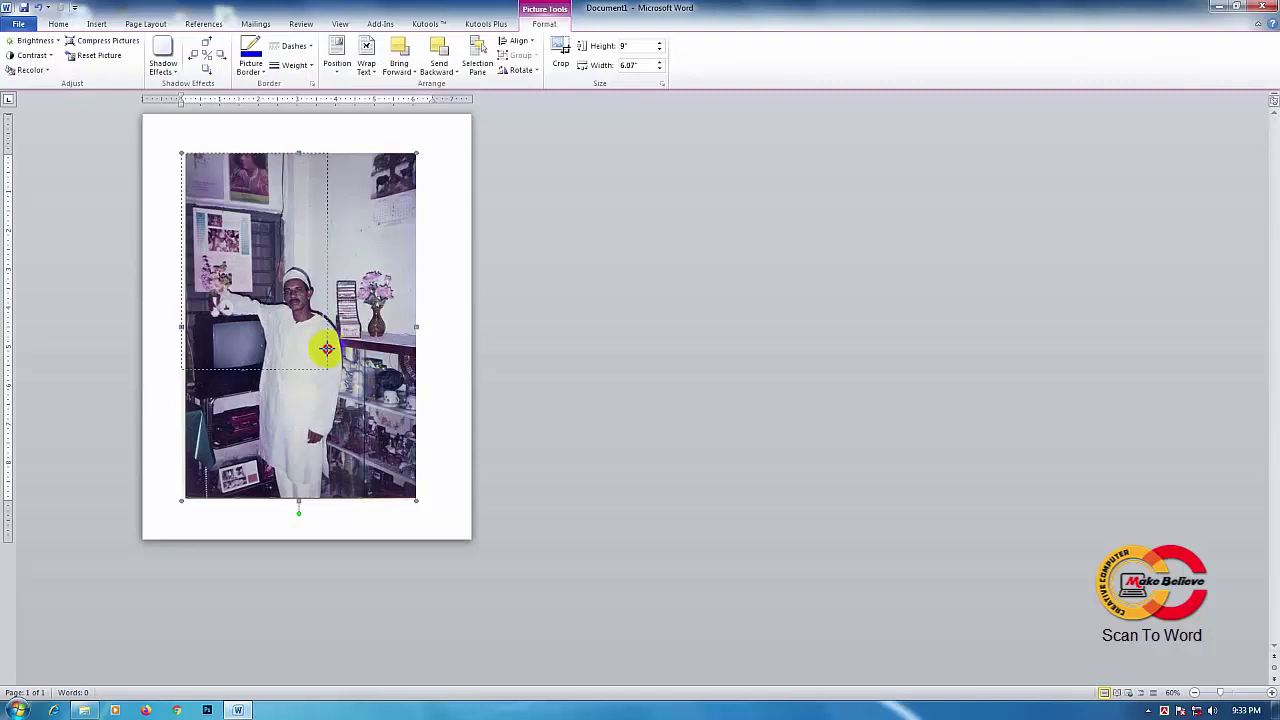
left_click_drag(327, 348, 327, 349)
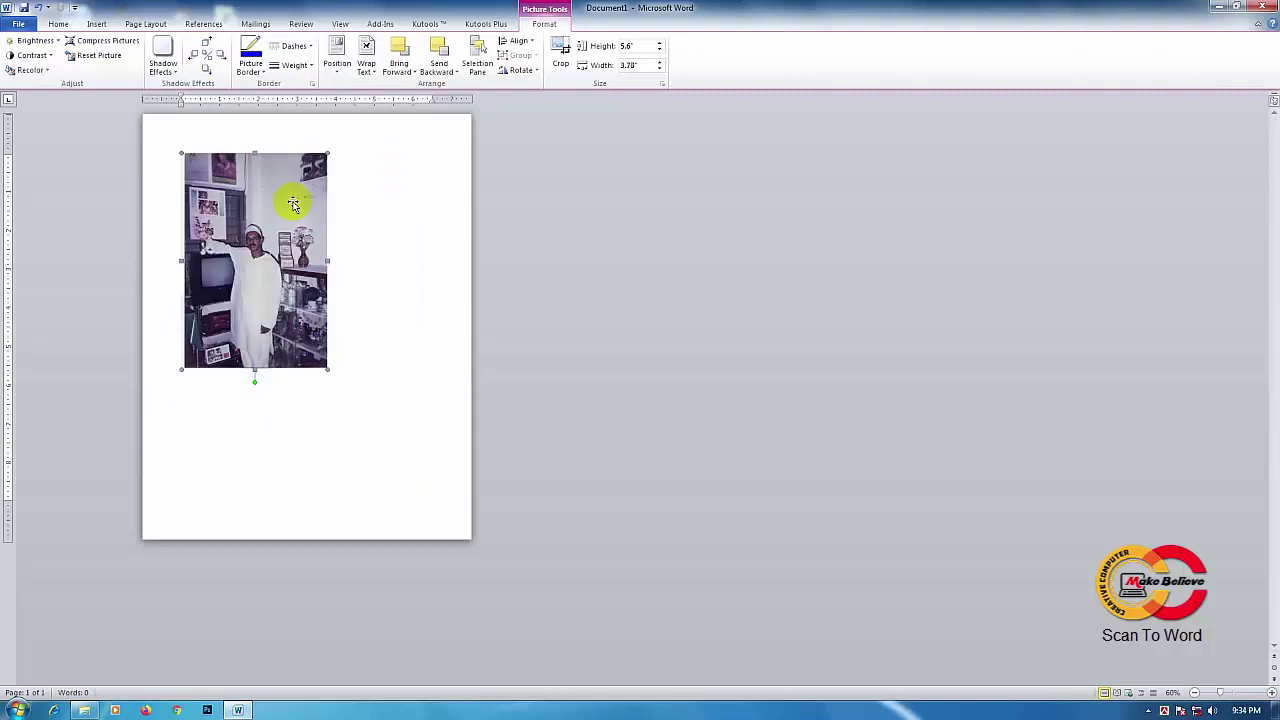
left_click_drag(292, 204, 342, 261)
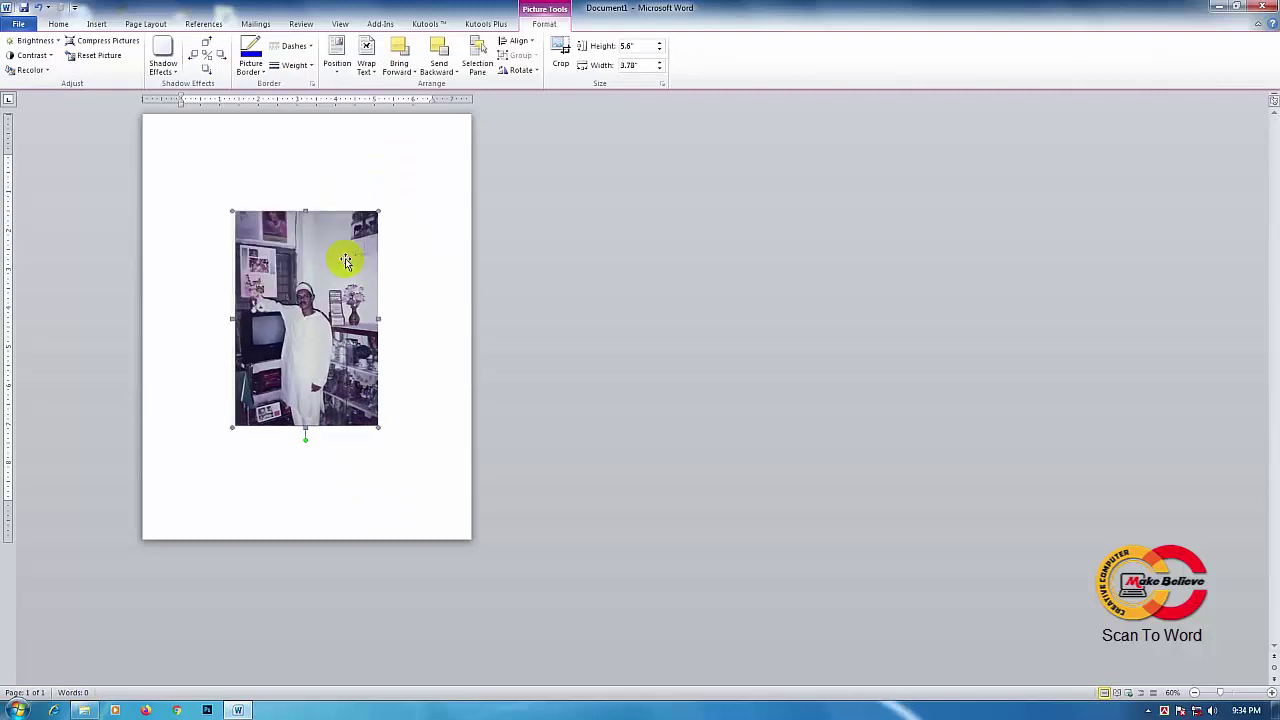
left_click(418, 259)
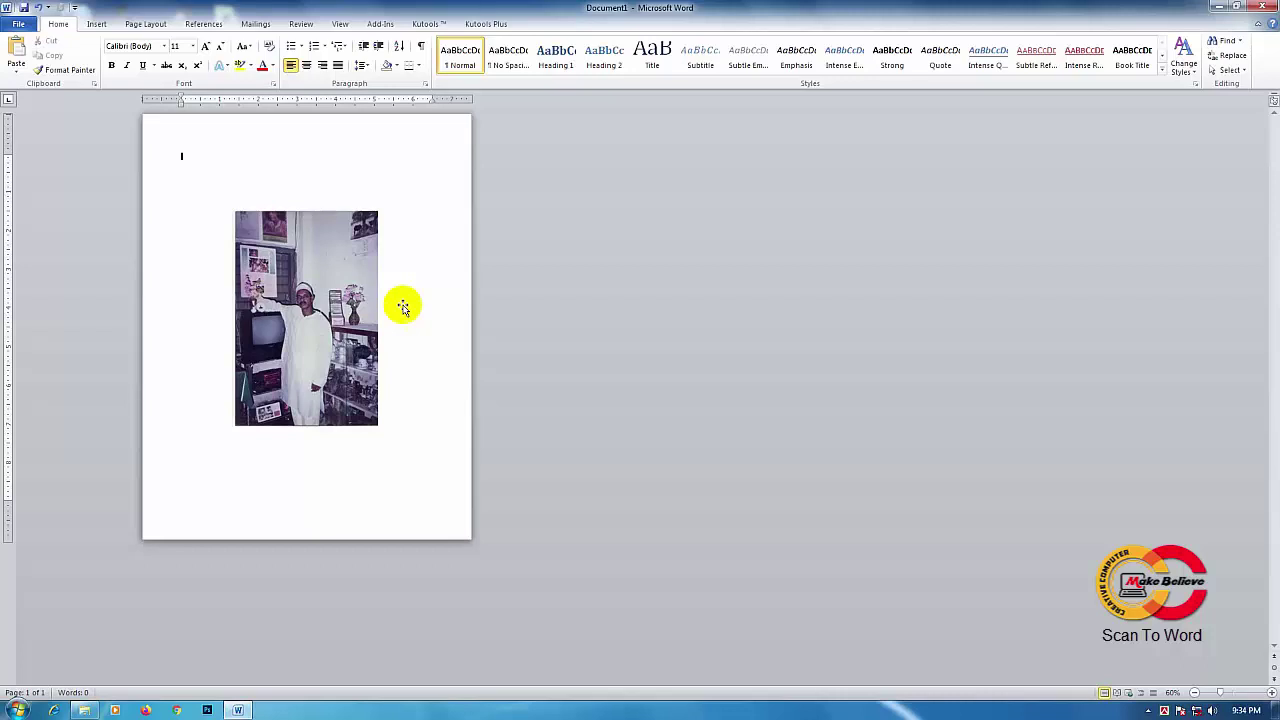
- Enlarge the picture proportionally to about 7.95" high by 5.36" wide and reposition it near the centre of the page
left_click(337, 300)
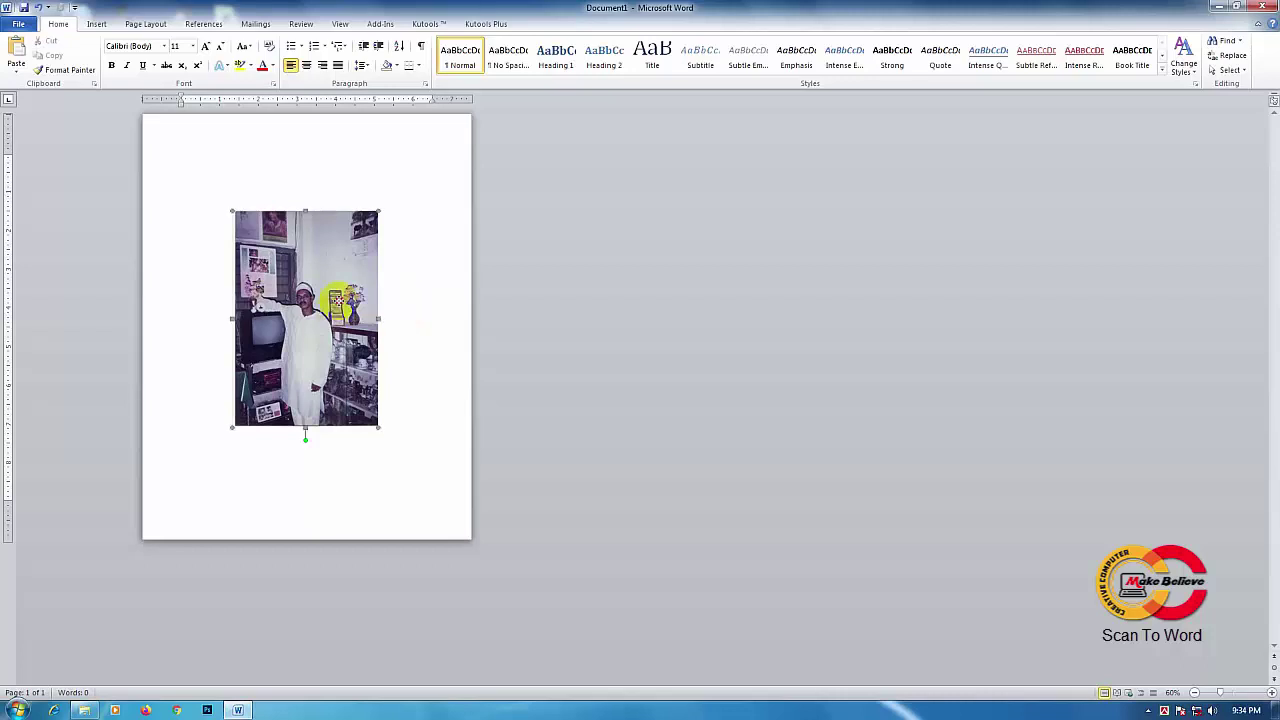
left_click_drag(337, 300, 328, 300)
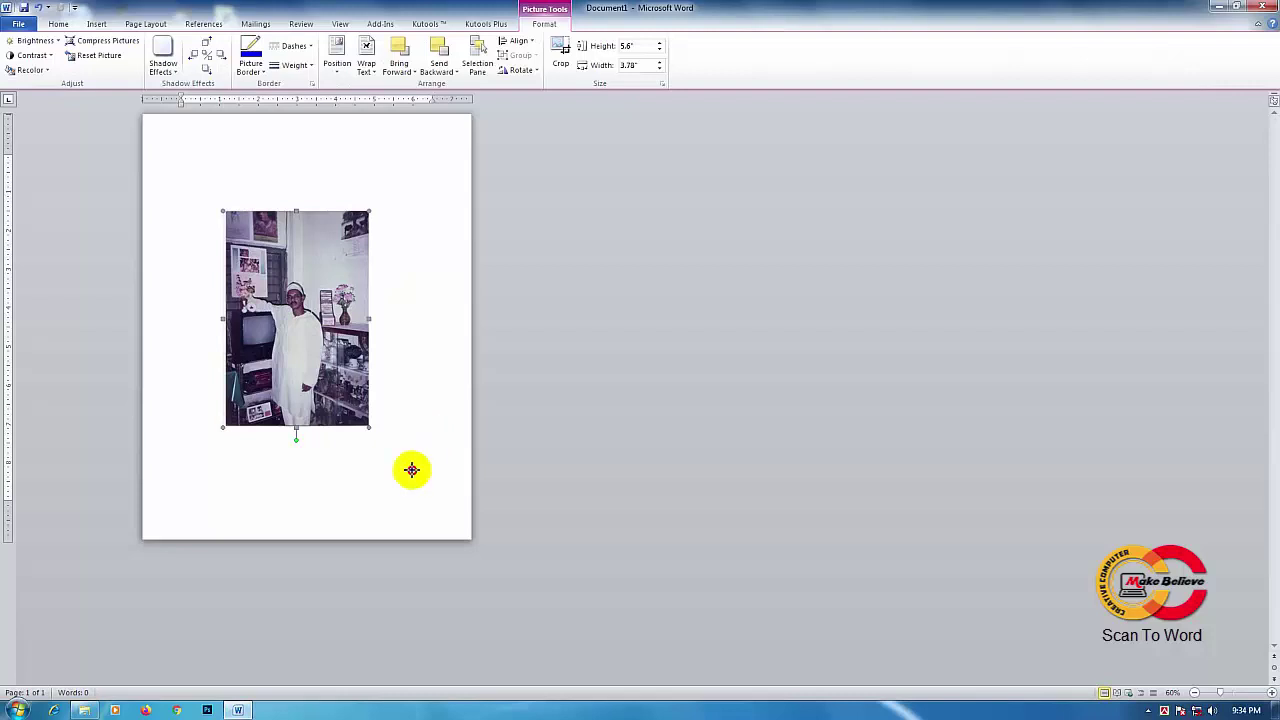
left_click_drag(412, 470, 428, 490)
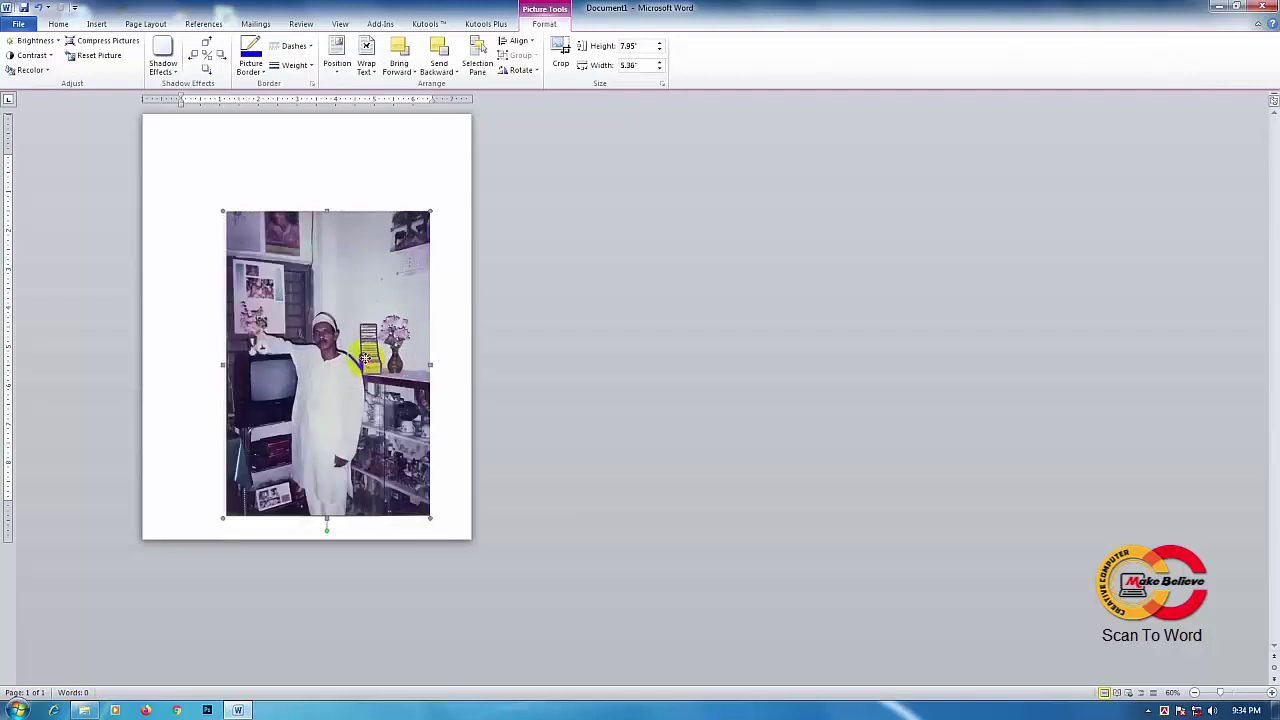
left_click_drag(368, 362, 375, 318)
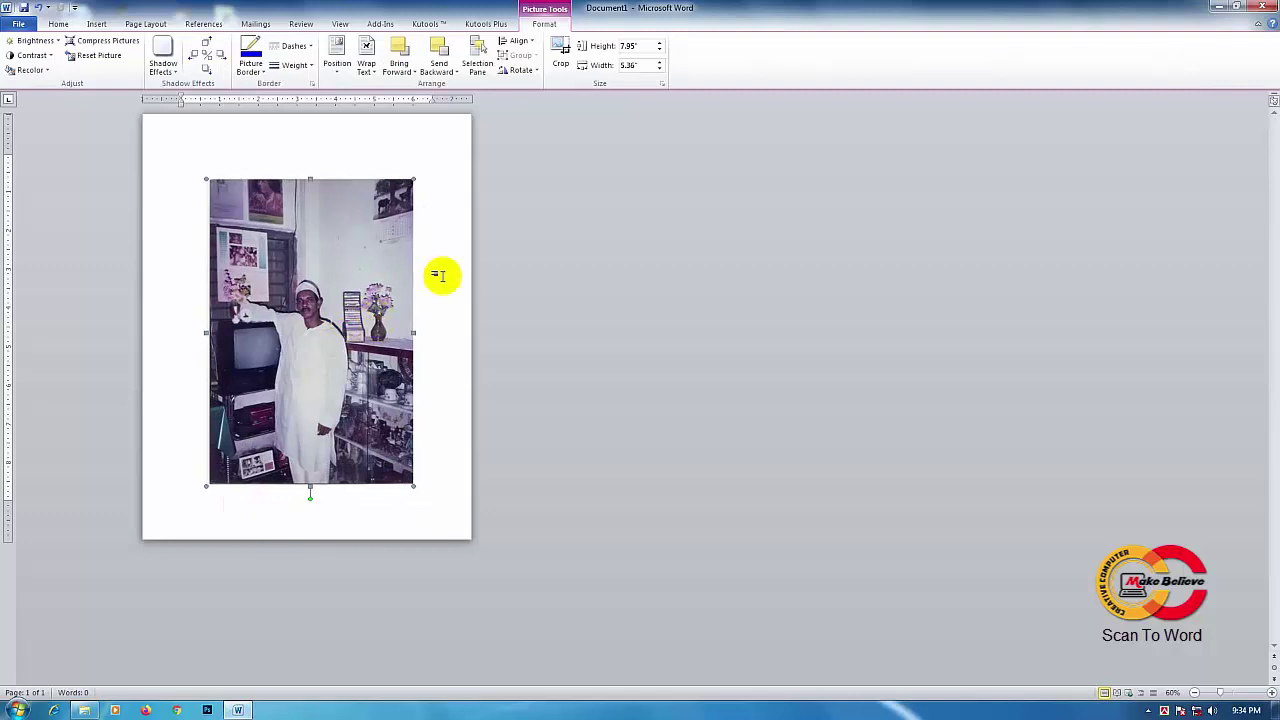